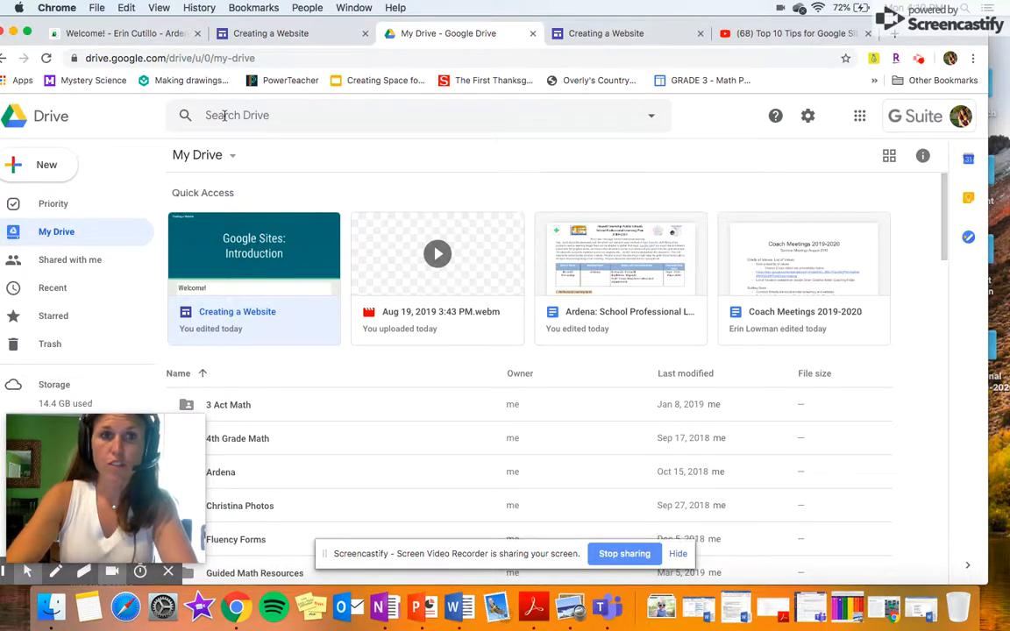
Open the Creating a Website site from Google Drive's Quick Access row.
click(248, 311)
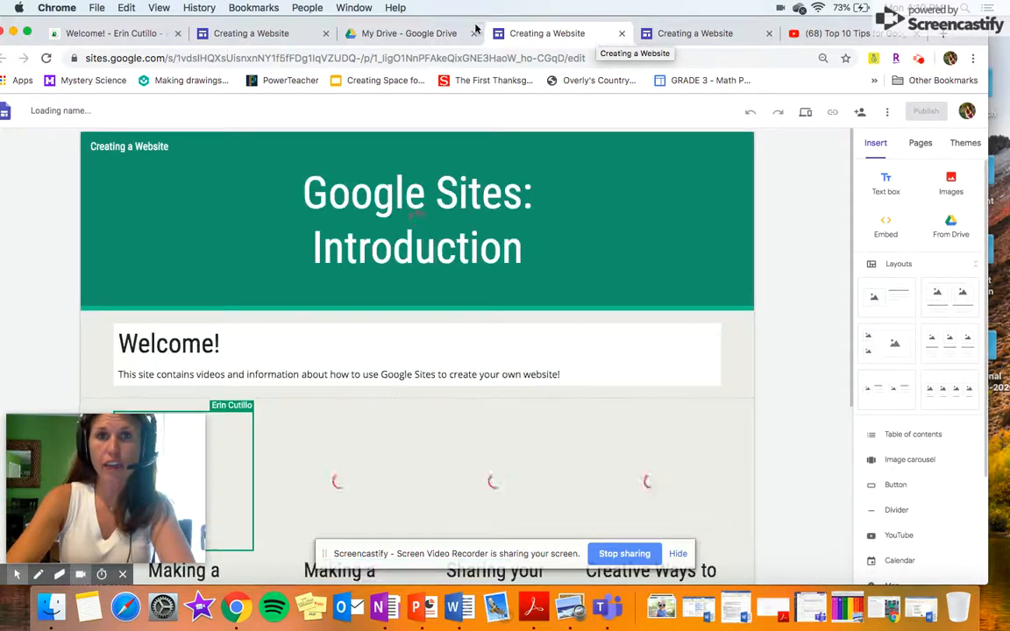
Scroll down the homepage past the header to the four topic tiles and Email Me button.
mouse_move(483, 26)
mouse_down()
mouse_move(506, 26)
mouse_move(484, 24)
mouse_up()
mouse_move(655, 222)
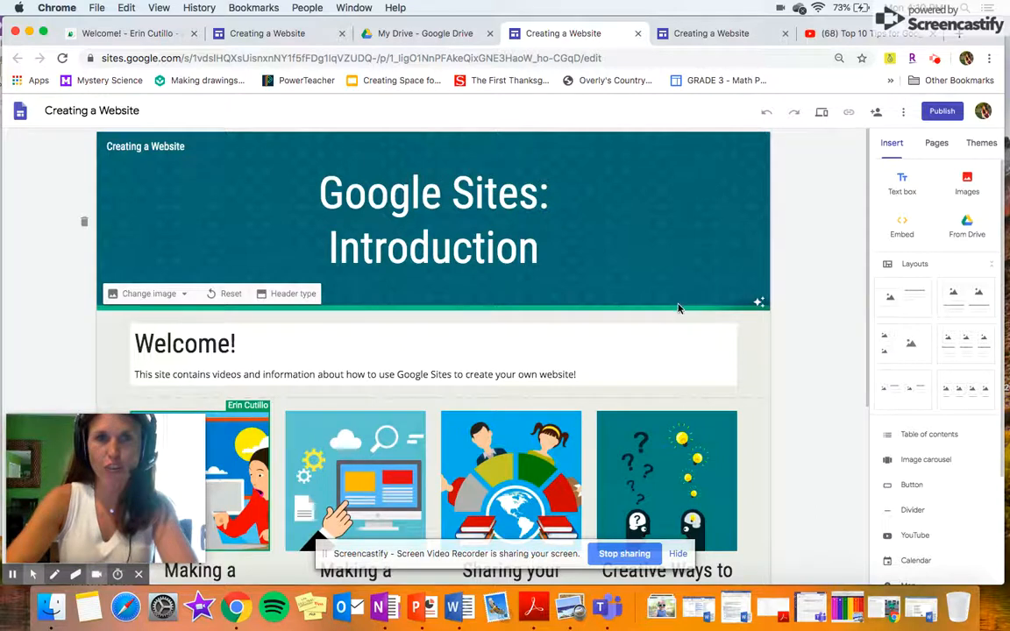
scroll(677, 308, down, 2)
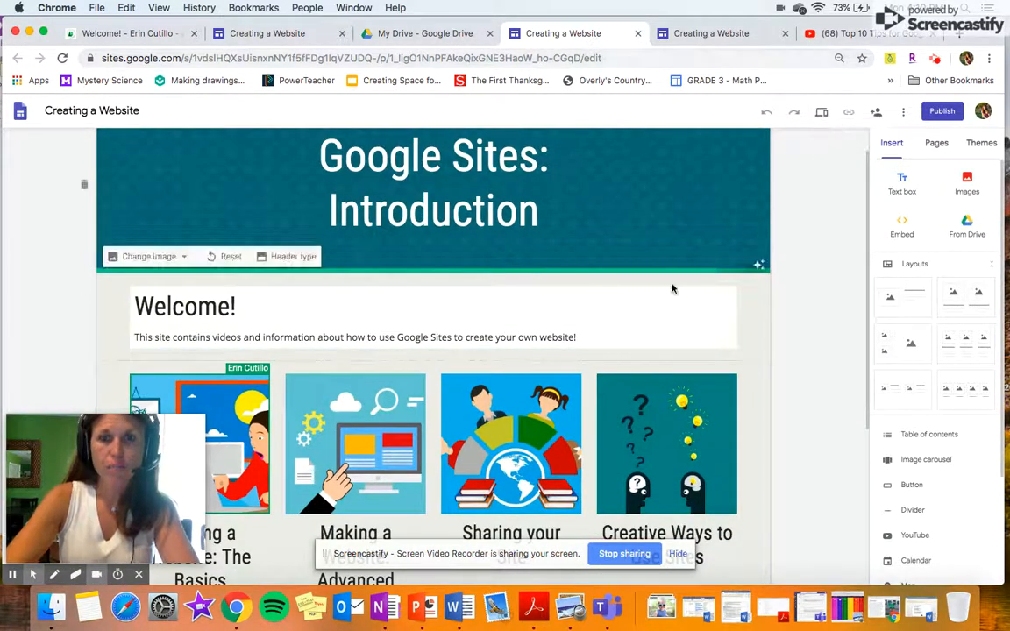
scroll(388, 293, down, 3)
scroll(377, 351, down, 5)
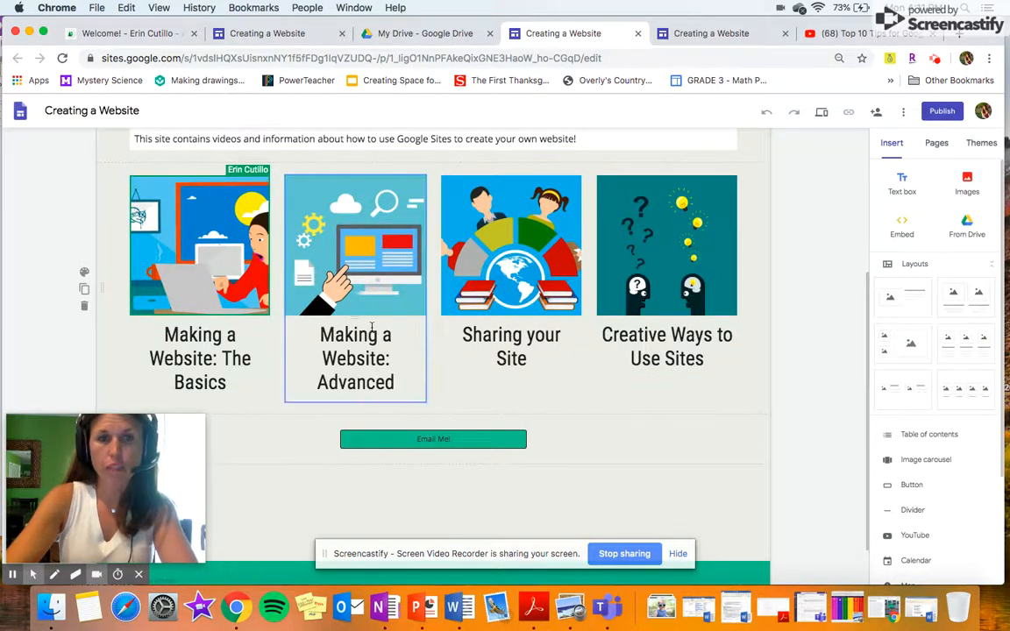
scroll(372, 326, down, 1)
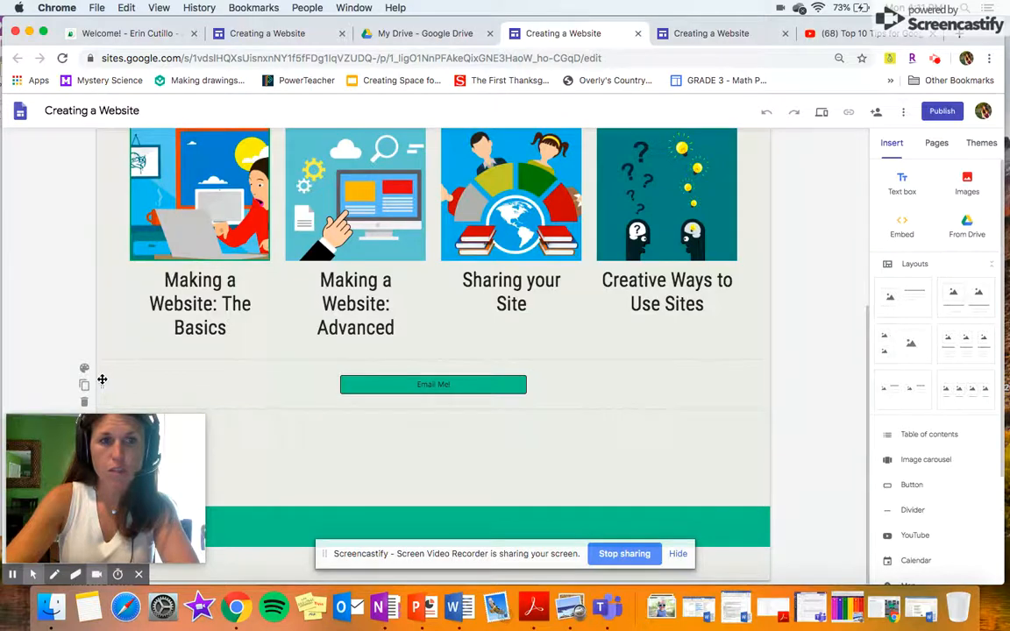
Delete the Email Me button section and the teal footer section.
click(85, 402)
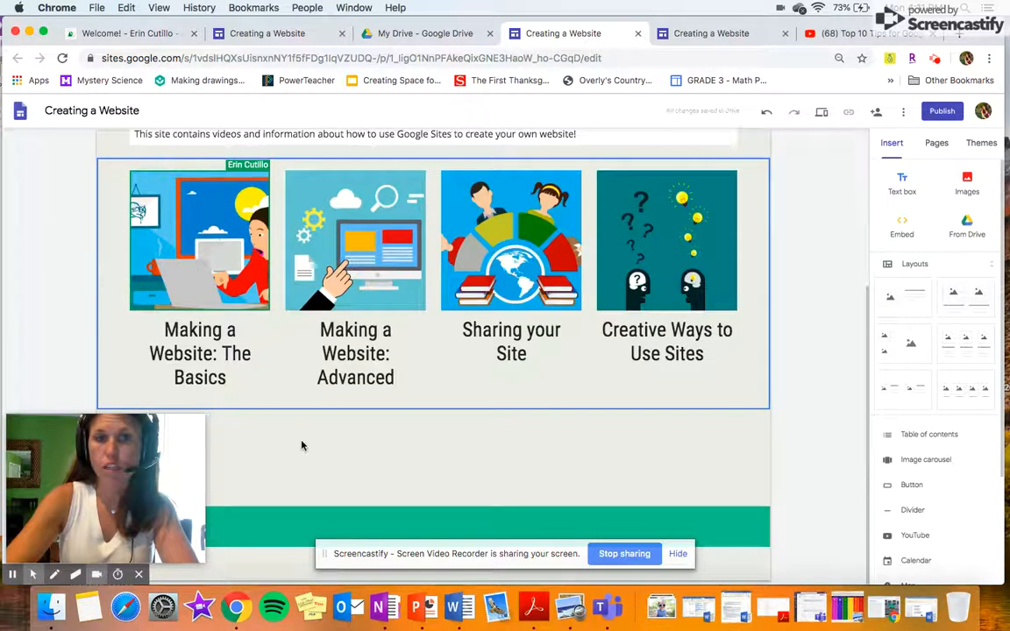
drag(342, 20, 490, 20)
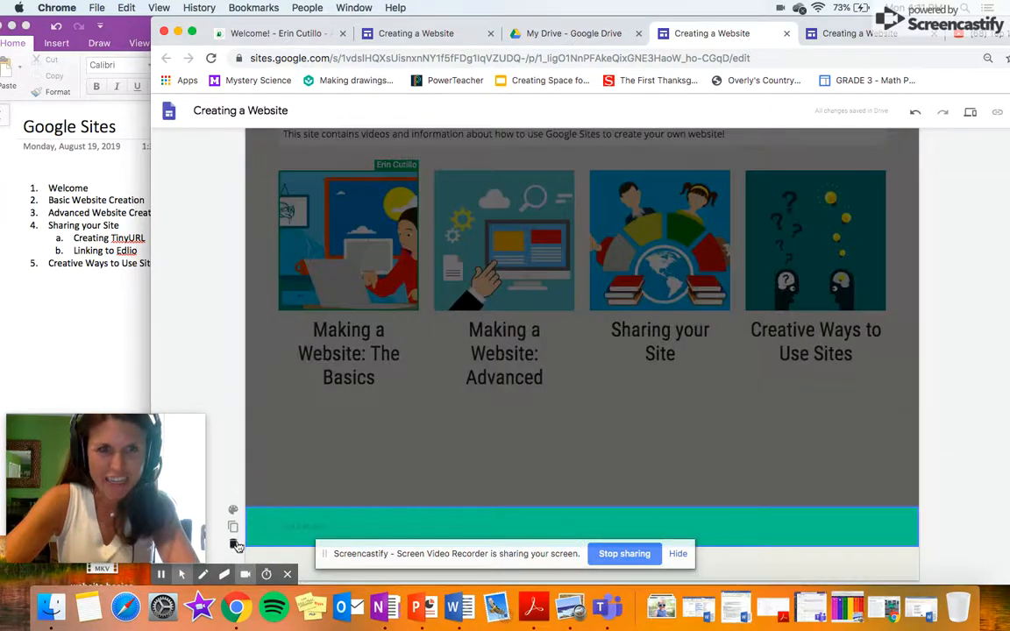
click(236, 543)
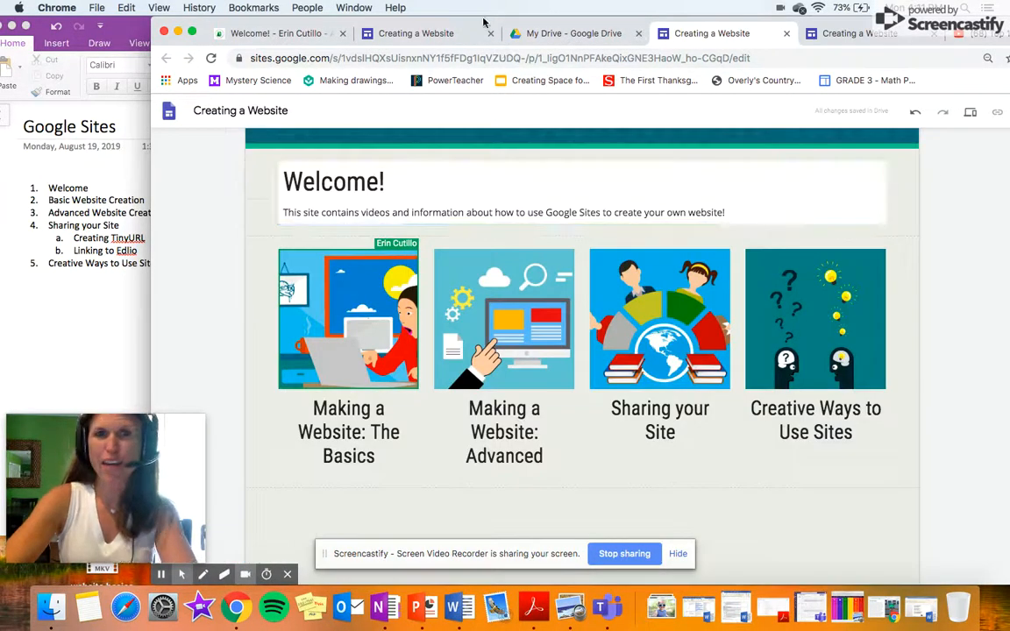
drag(485, 21, 317, 8)
Review the remaining four topic tiles, briefly selecting and deselecting the Advanced tile.
scroll(289, 316, up, 3)
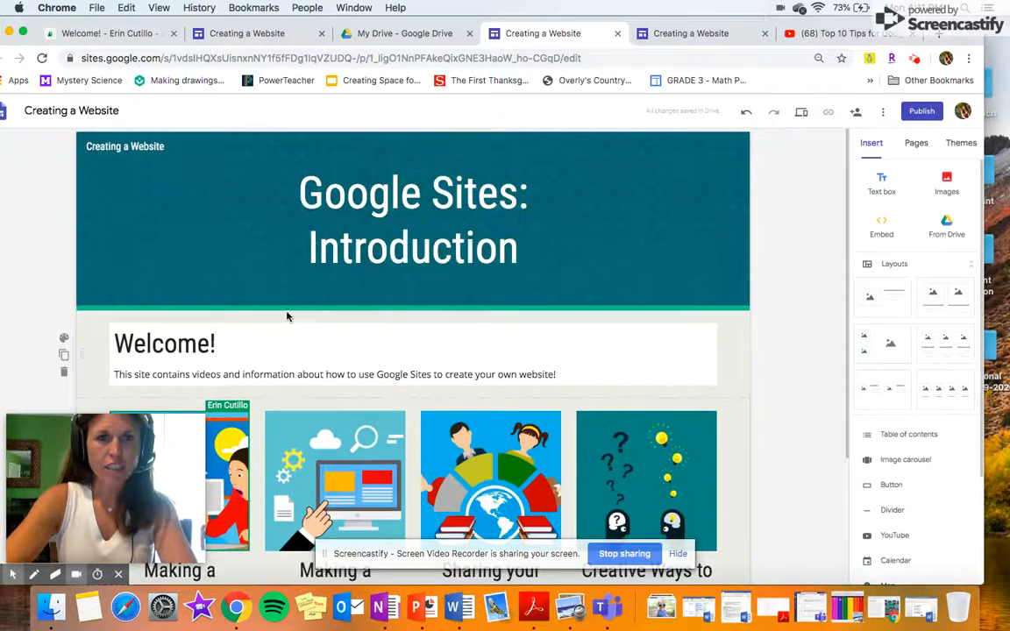
scroll(321, 305, down, 3)
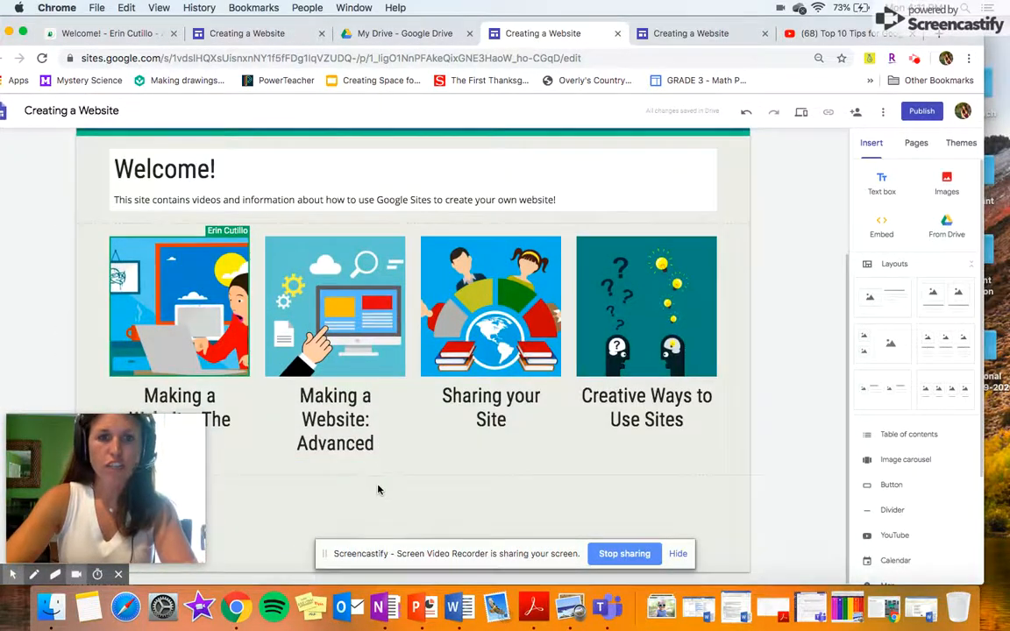
drag(409, 20, 537, 20)
click(475, 358)
click(344, 501)
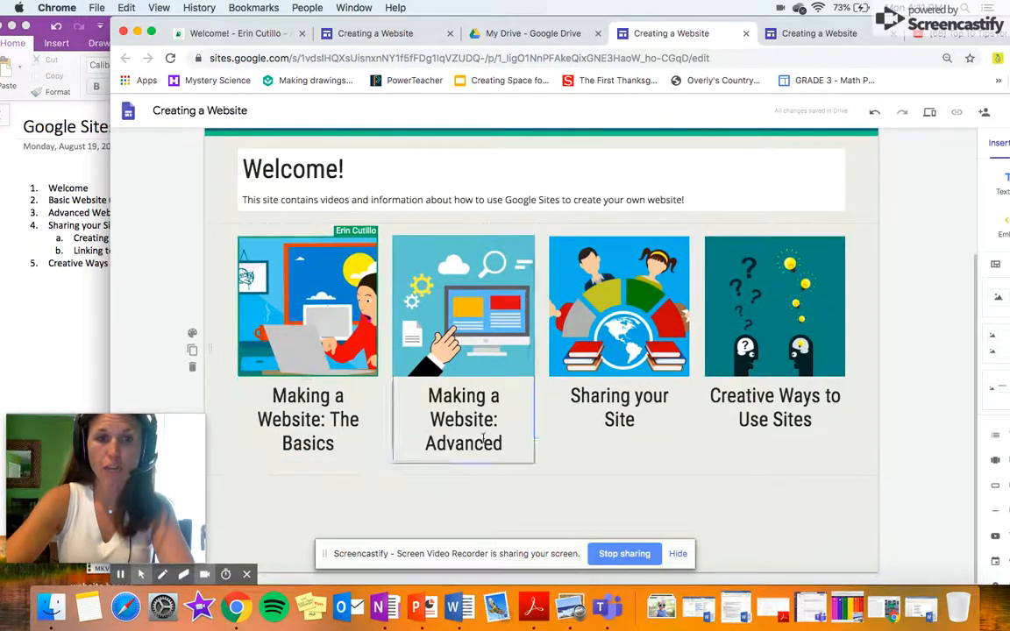
drag(641, 17, 575, 19)
scroll(574, 232, up, 3)
scroll(573, 233, up, 2)
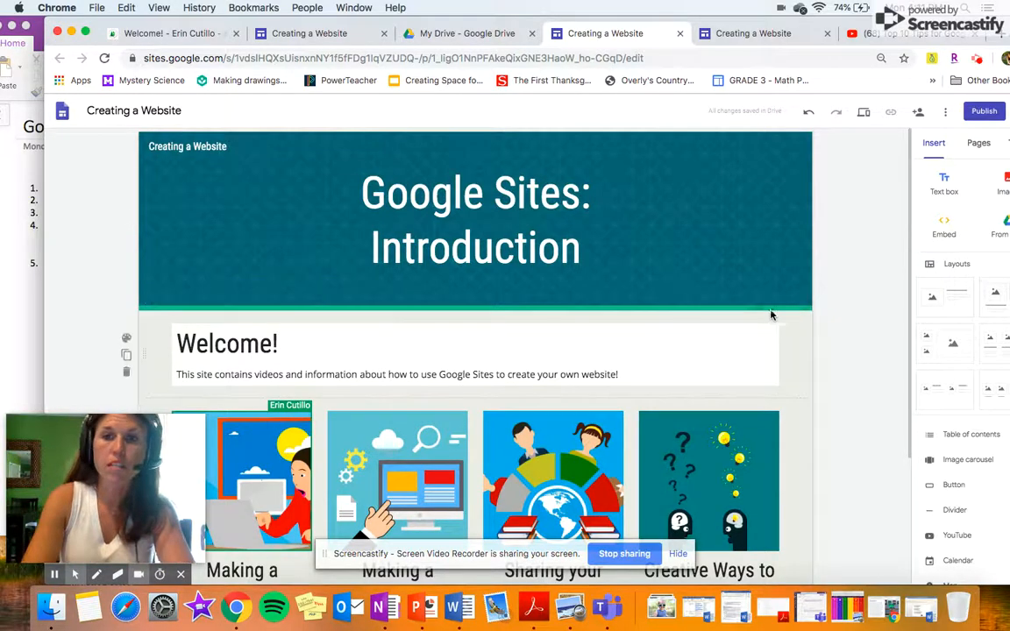
scroll(813, 474, down, 4)
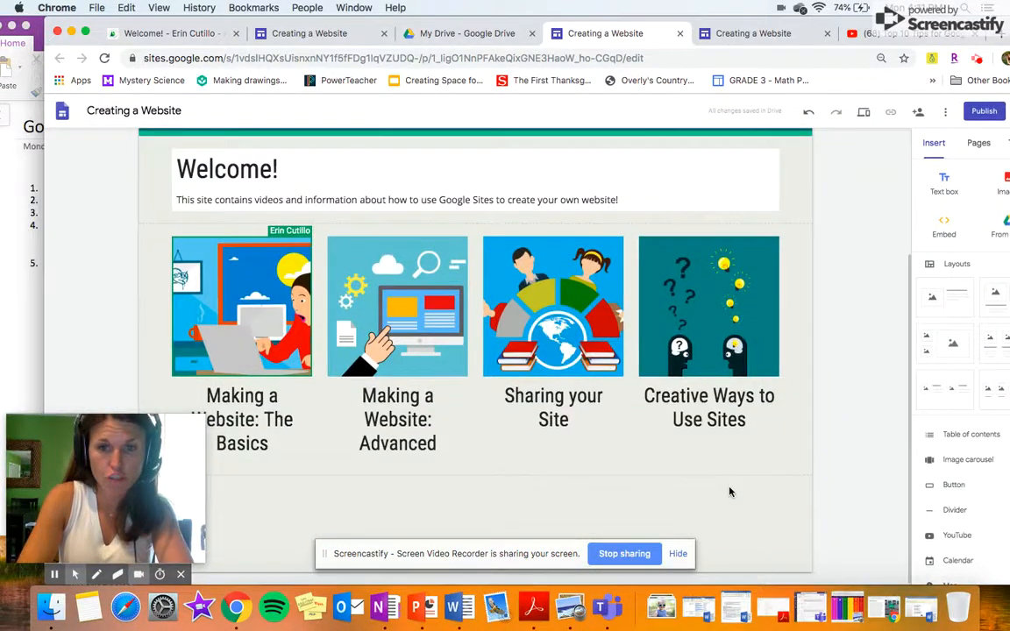
drag(675, 25, 648, 36)
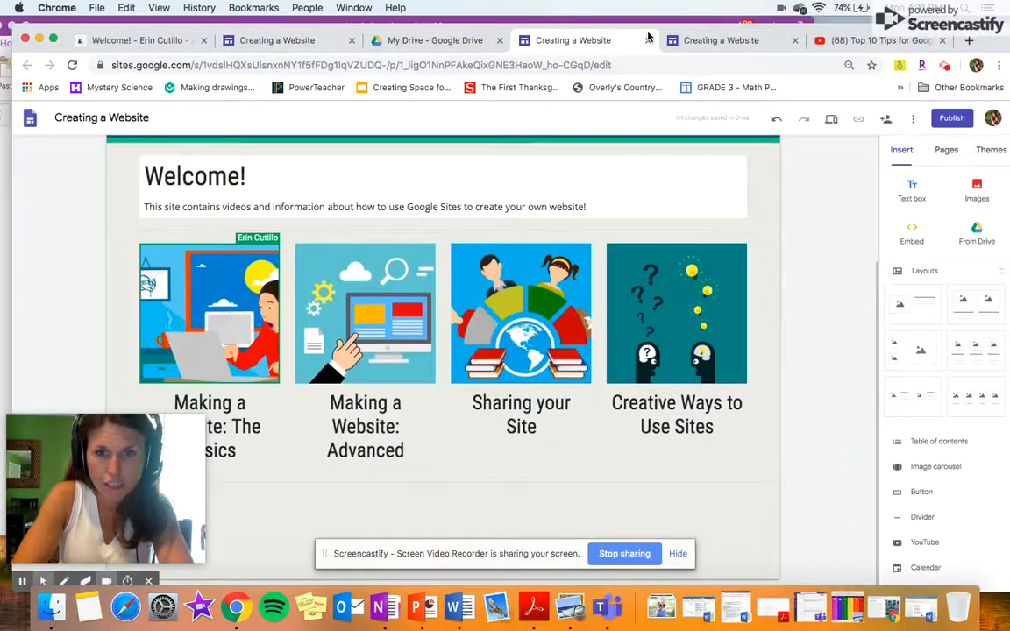
click(677, 553)
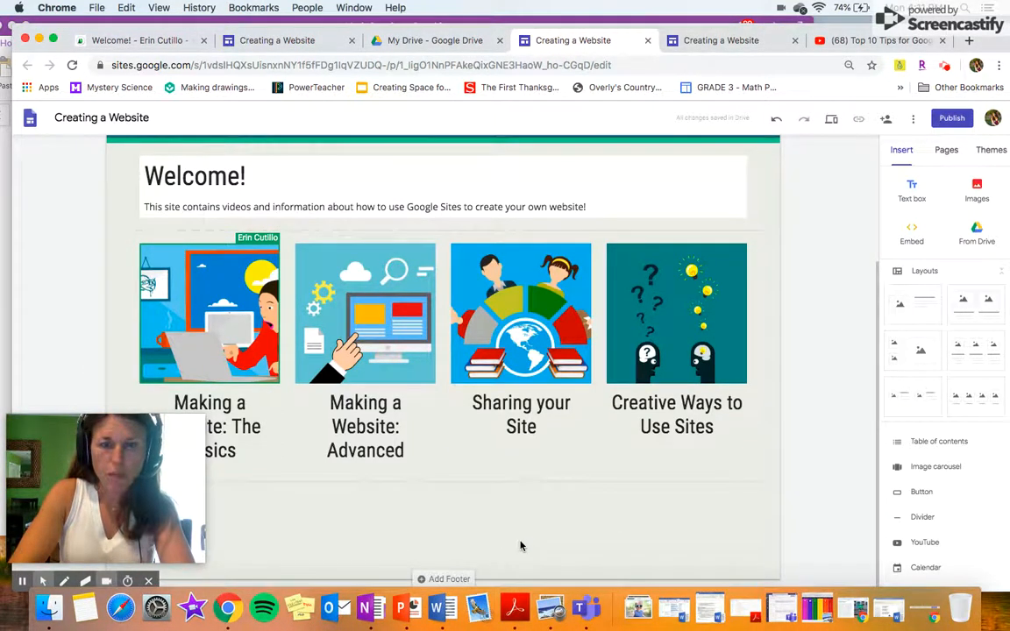
Add a homepage footer section and set its background to teal Emphasis 2.
click(453, 580)
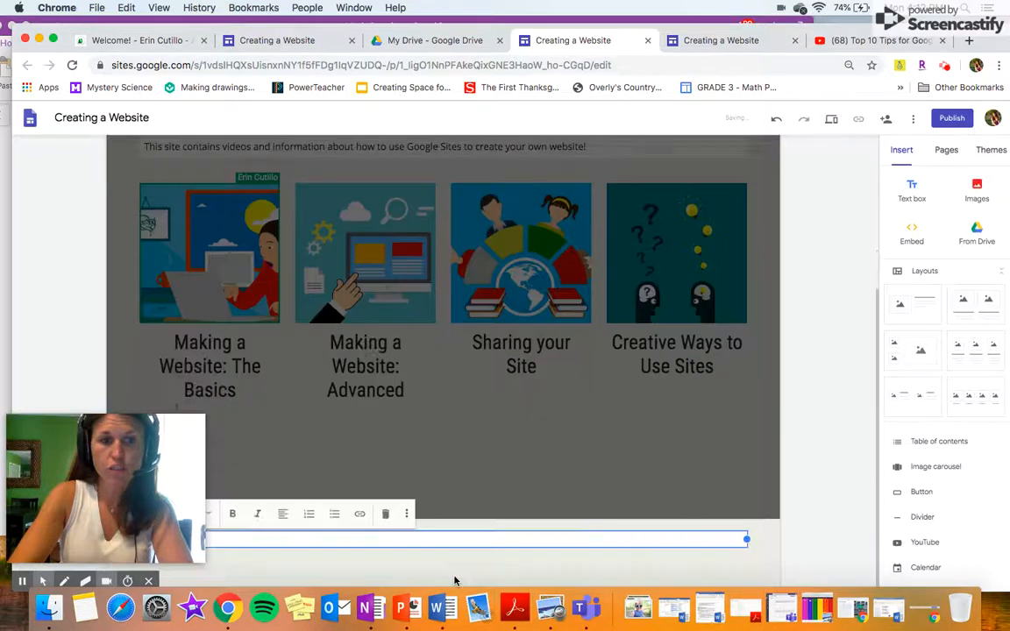
drag(492, 34, 633, 27)
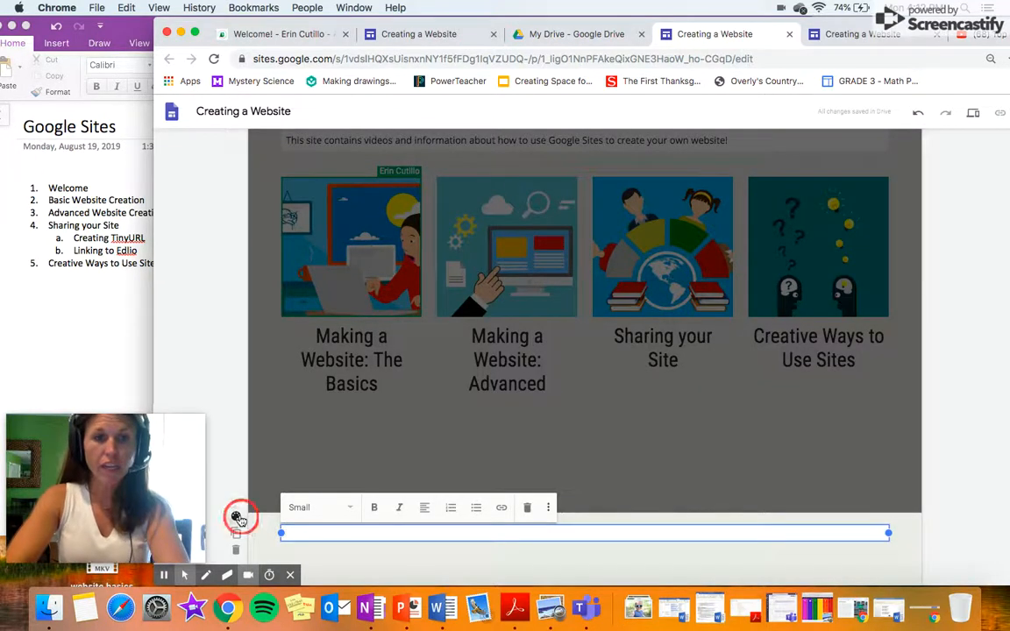
click(235, 517)
click(292, 546)
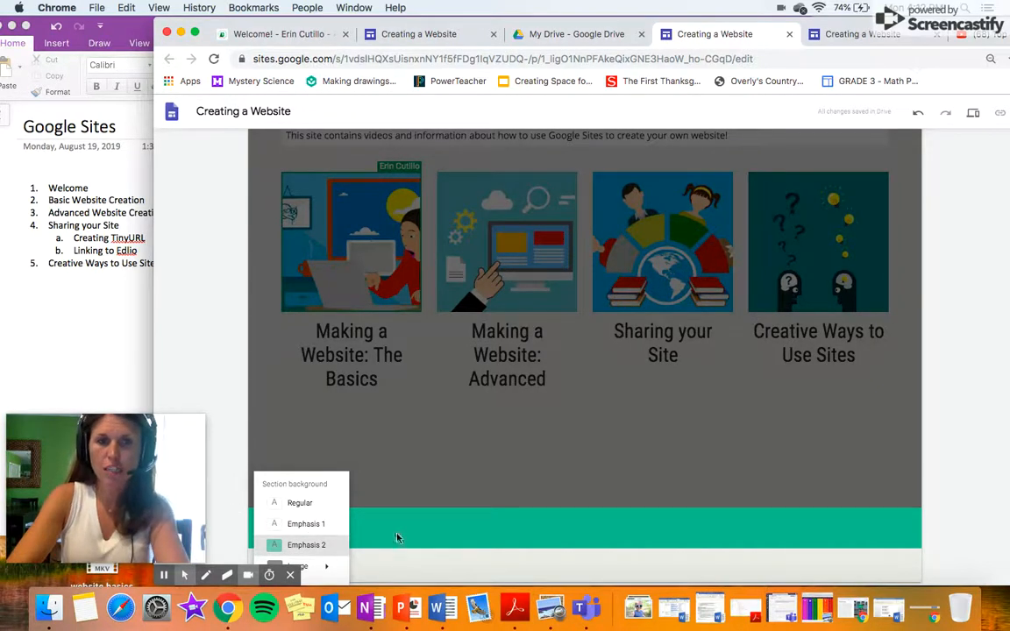
click(374, 447)
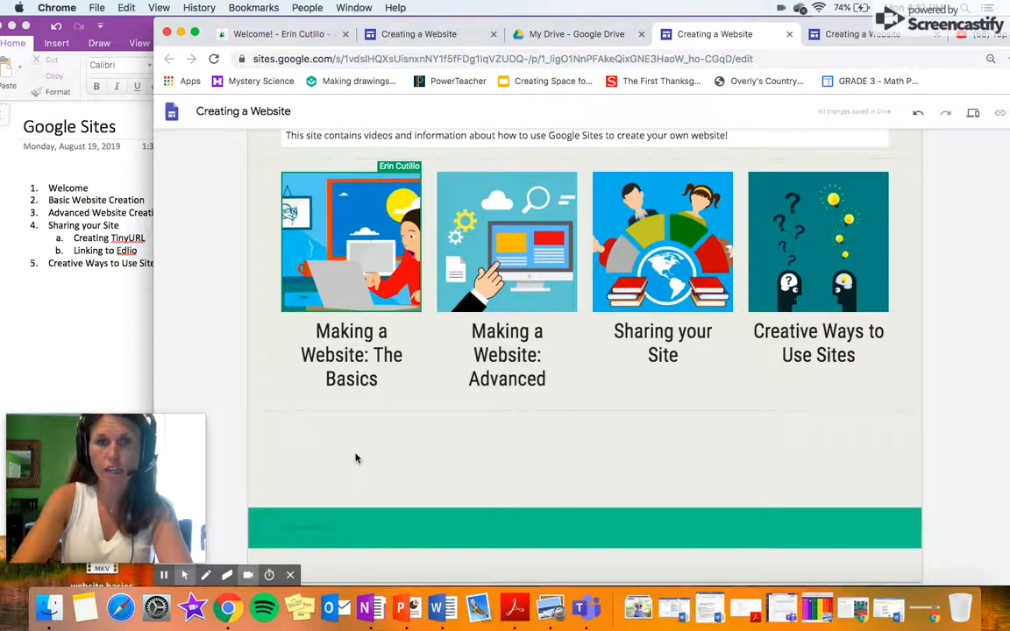
drag(628, 25, 451, 7)
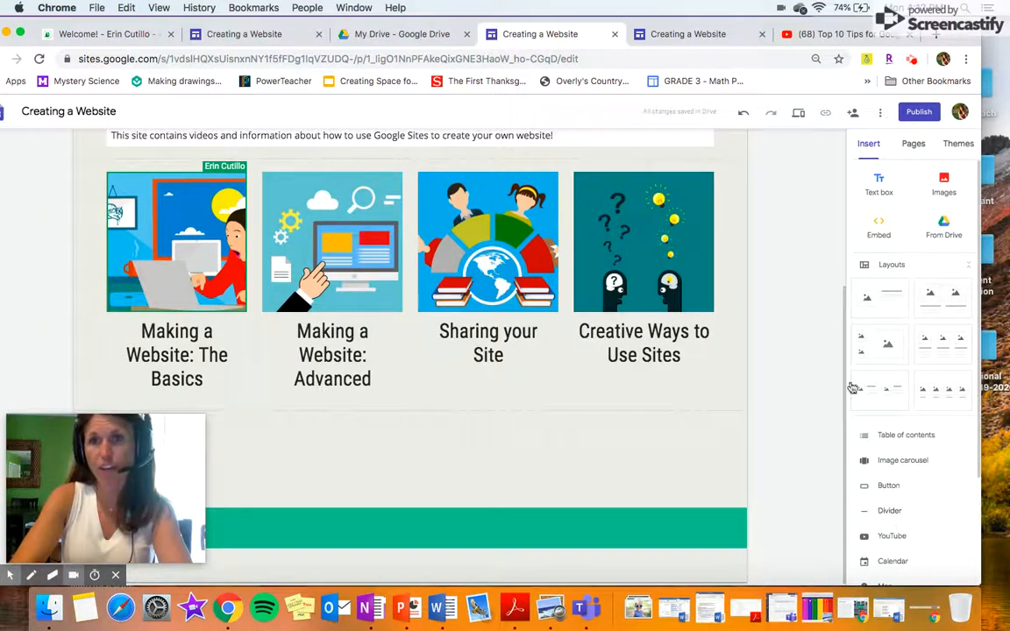
Insert a 'Get in touch!' button linking to a mailto: address with the site owner's e-mail.
scroll(940, 335, down, 3)
scroll(941, 335, up, 3)
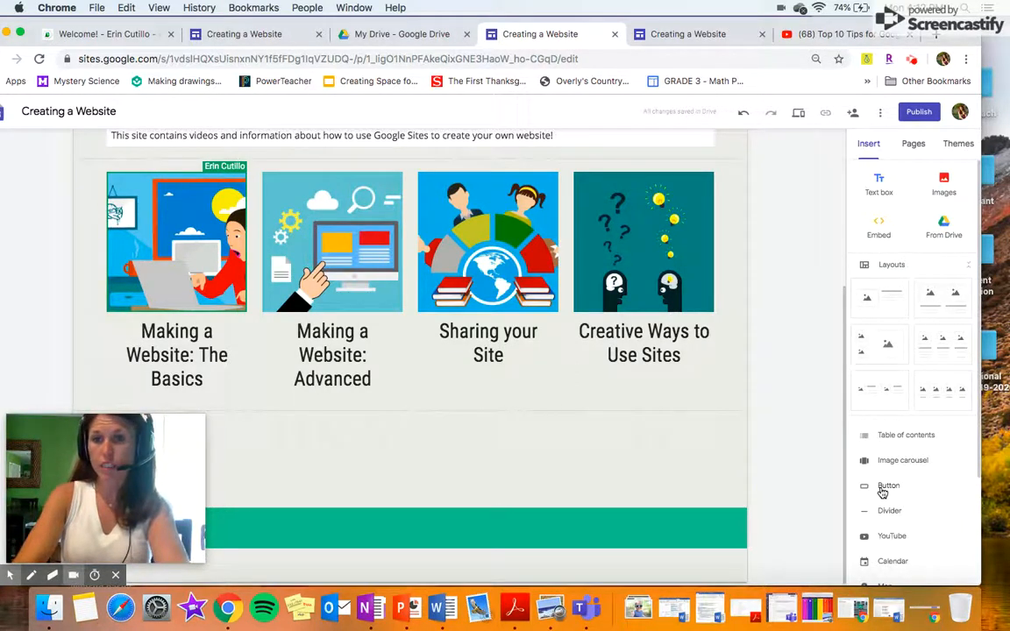
click(881, 491)
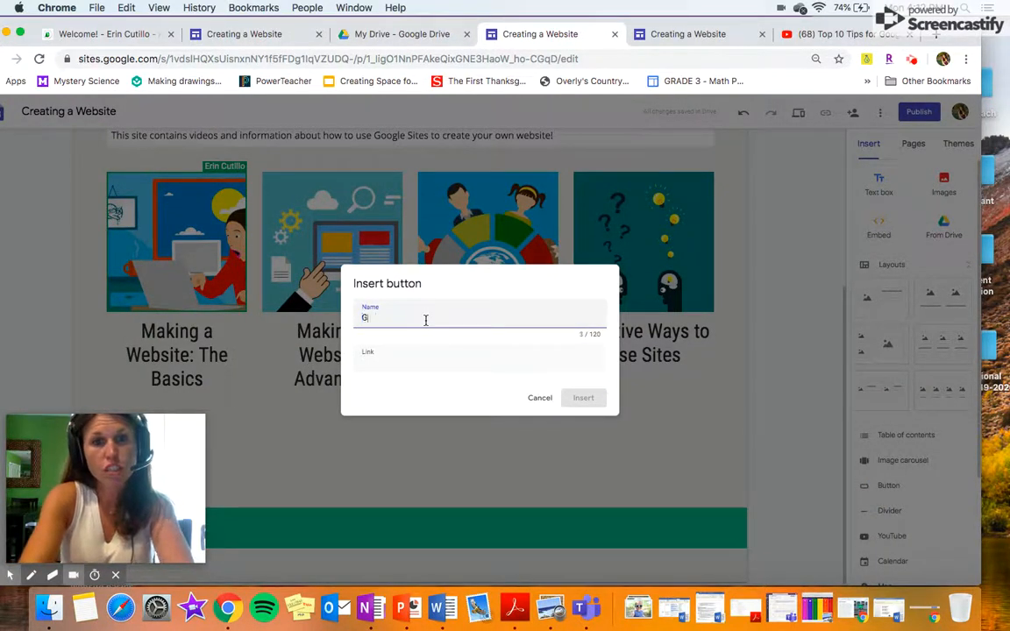
click(377, 358)
text(mailto)
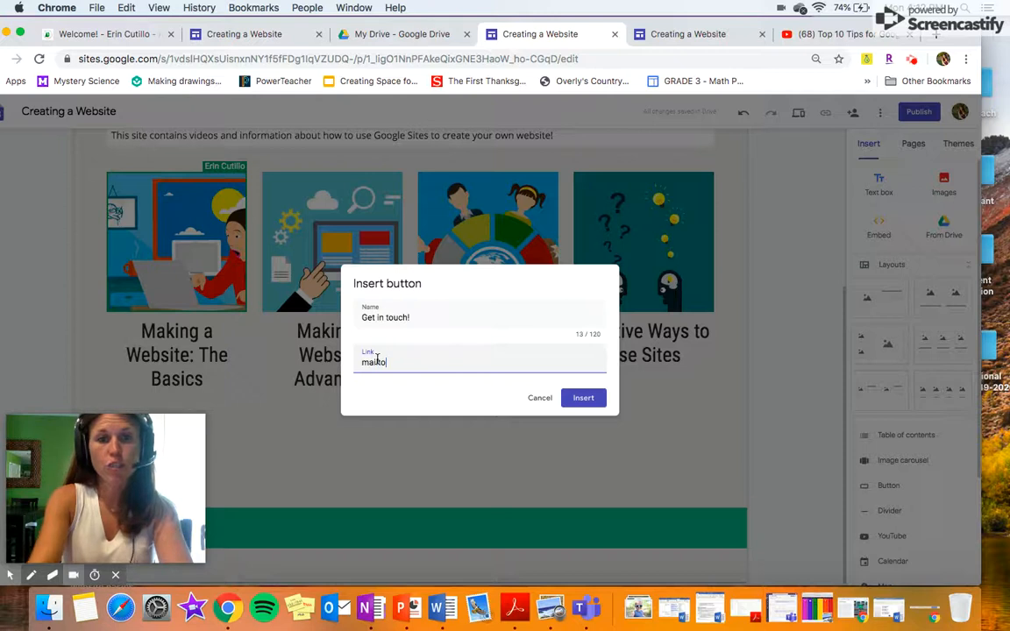
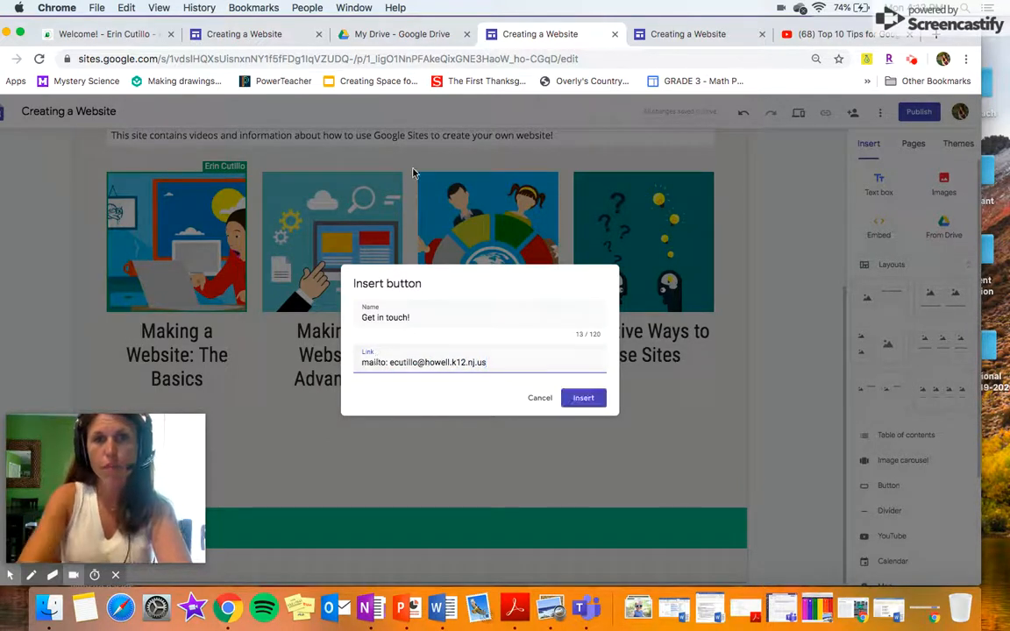
drag(471, 19, 506, 35)
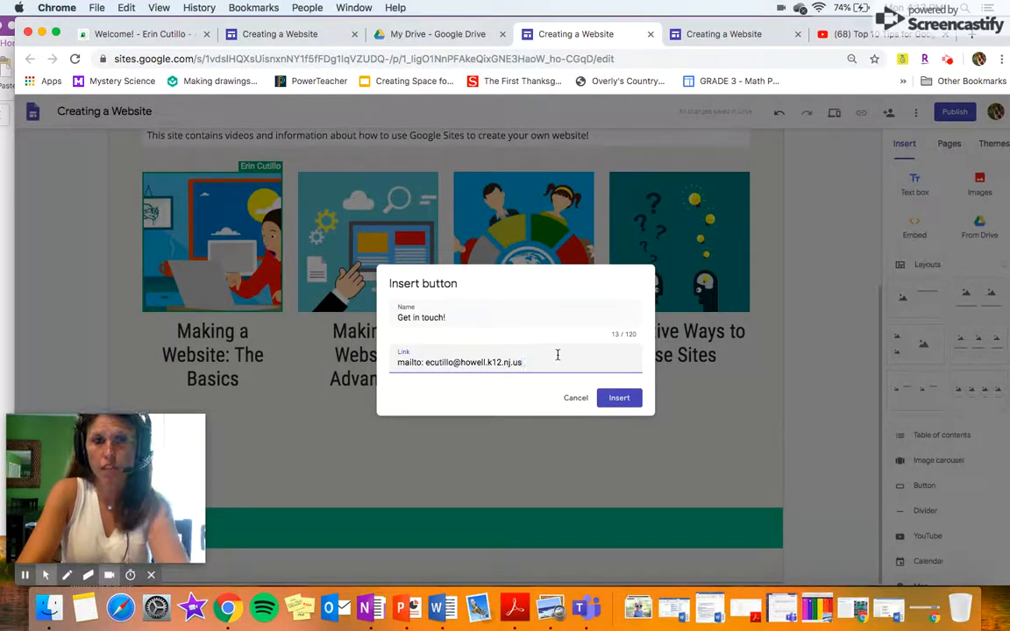
click(622, 400)
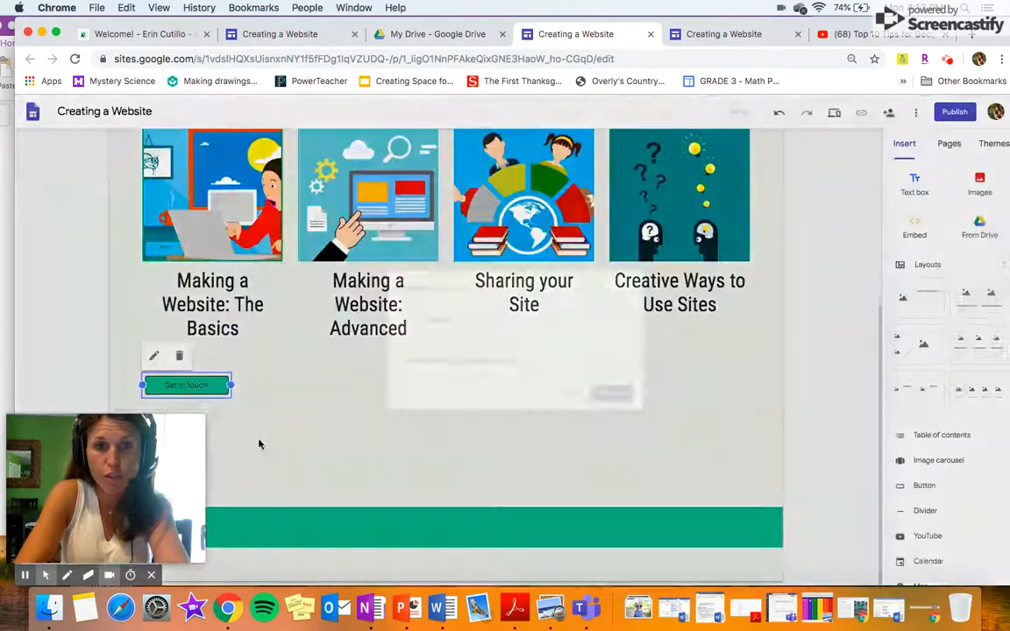
Widen the Get in touch! button using its right resize handle.
drag(232, 385, 433, 388)
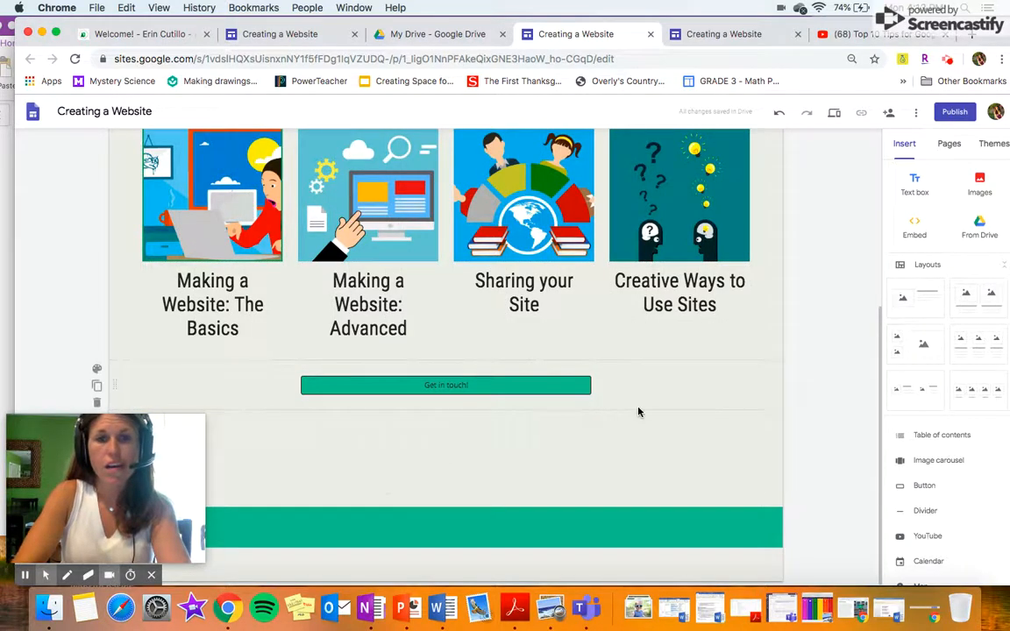
scroll(638, 412, up, 5)
scroll(638, 412, down, 1)
scroll(638, 412, down, 5)
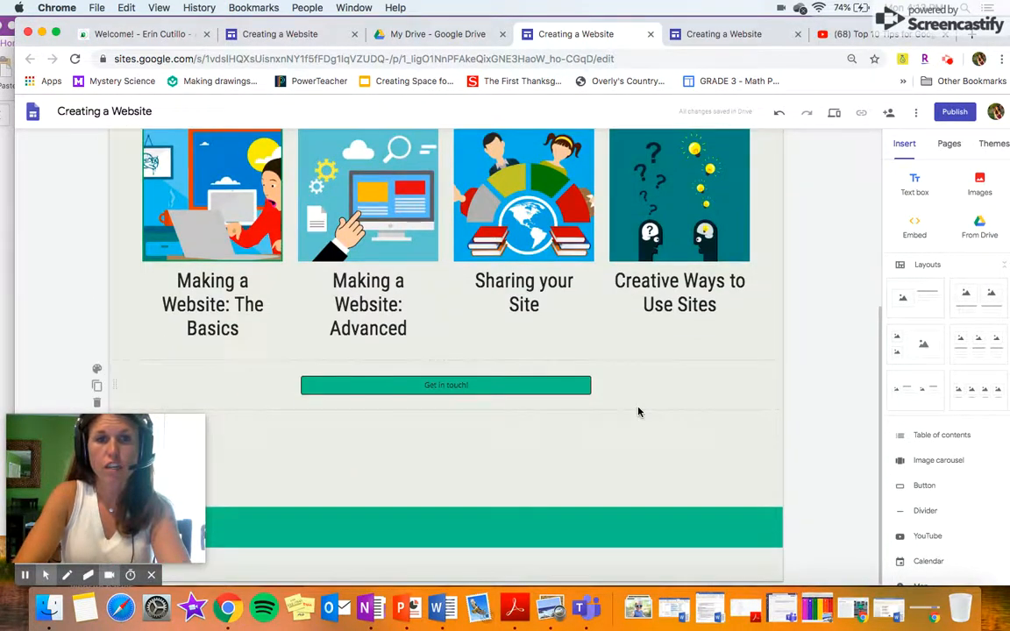
scroll(707, 236, up, 4)
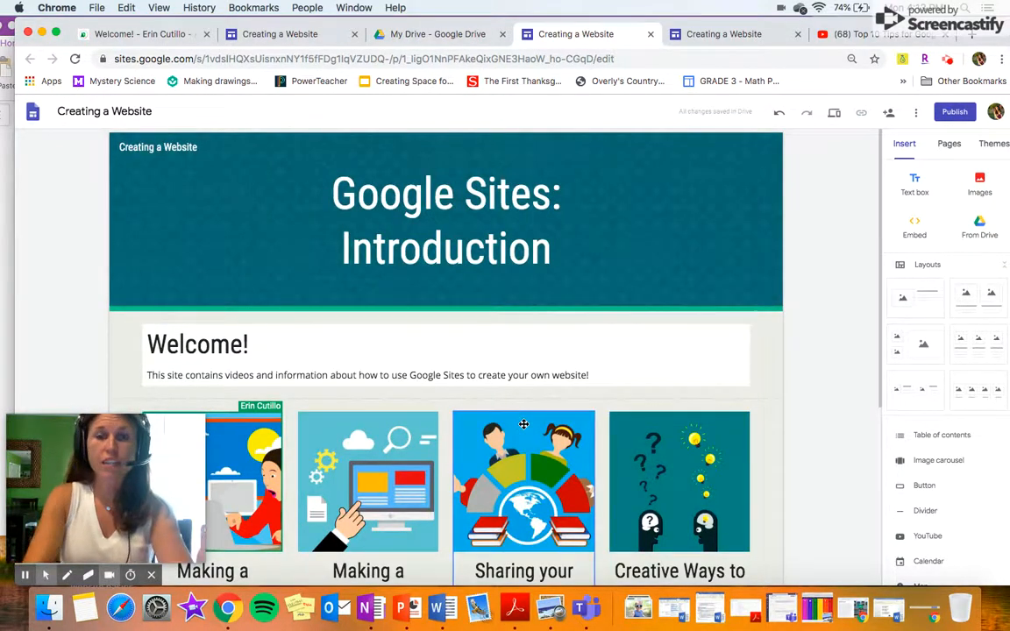
Add a new page named 'Making a Website: The Basics' from the Pages panel, then return Home.
click(950, 144)
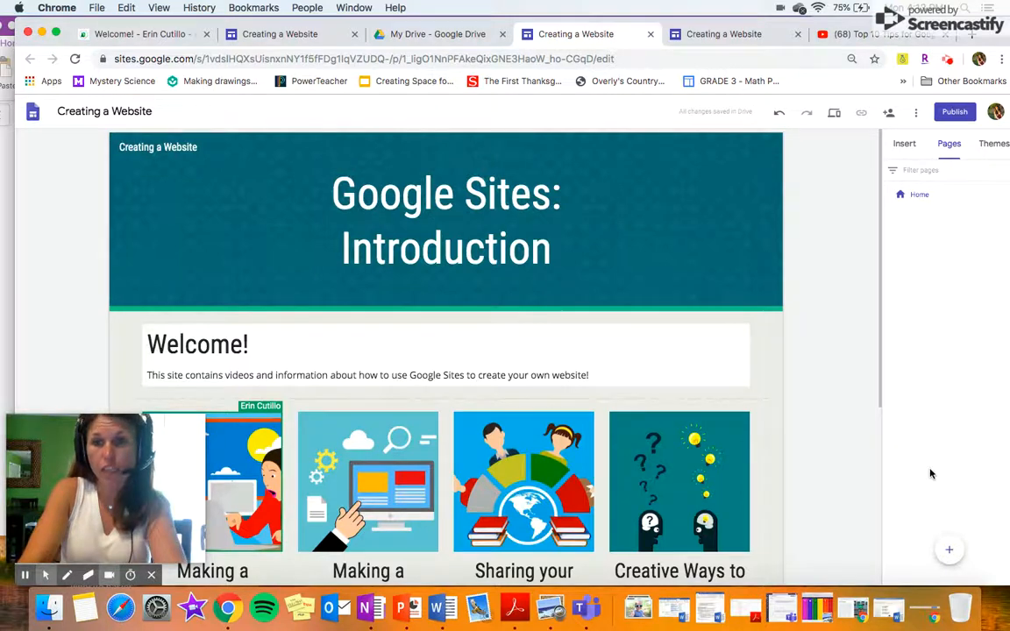
scroll(458, 267, down, 3)
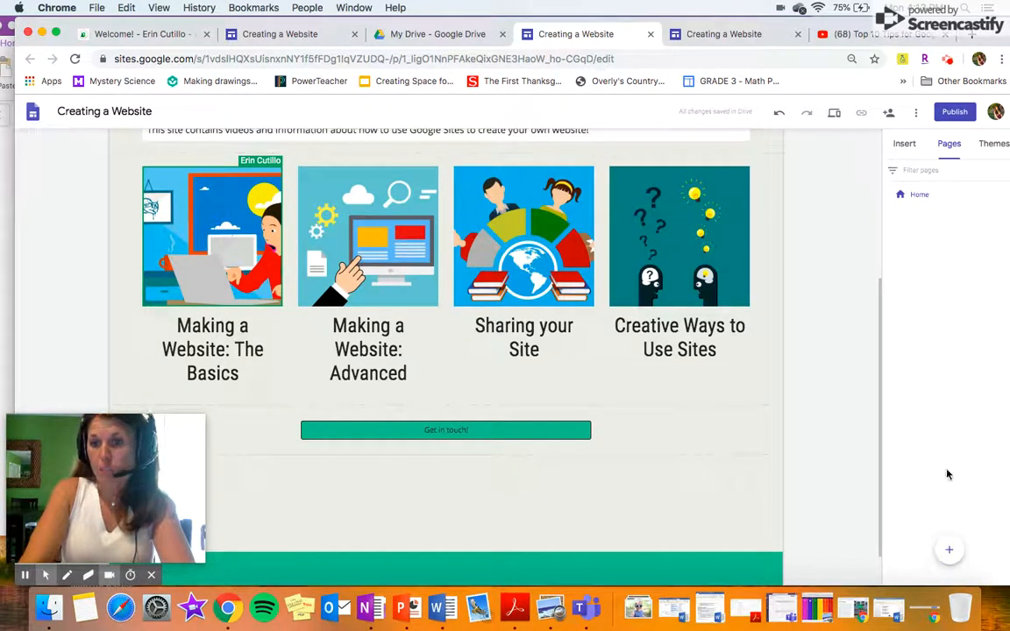
mouse_move(949, 551)
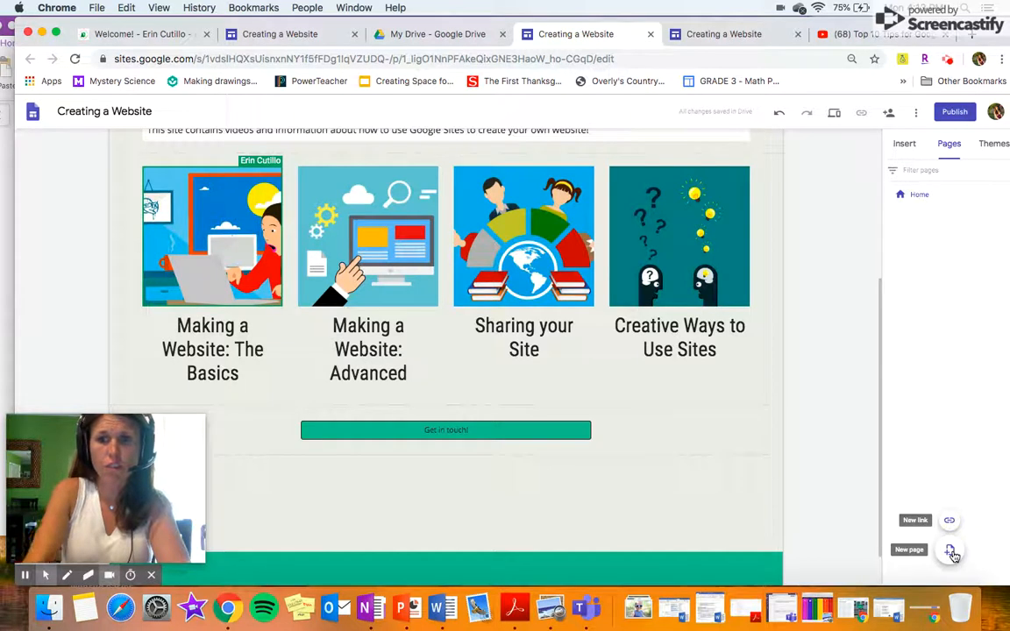
click(951, 552)
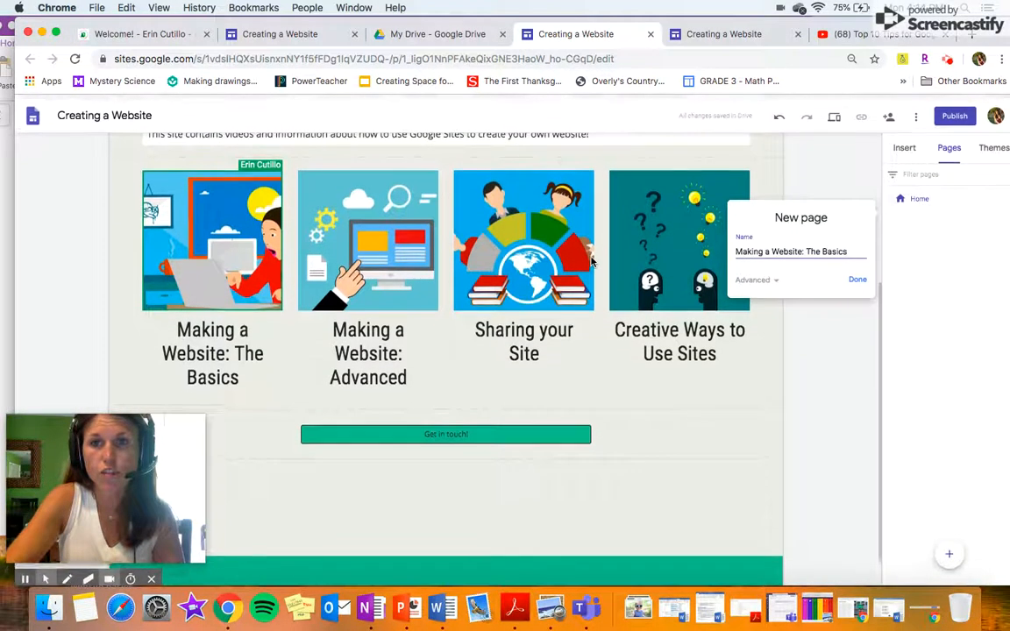
click(858, 278)
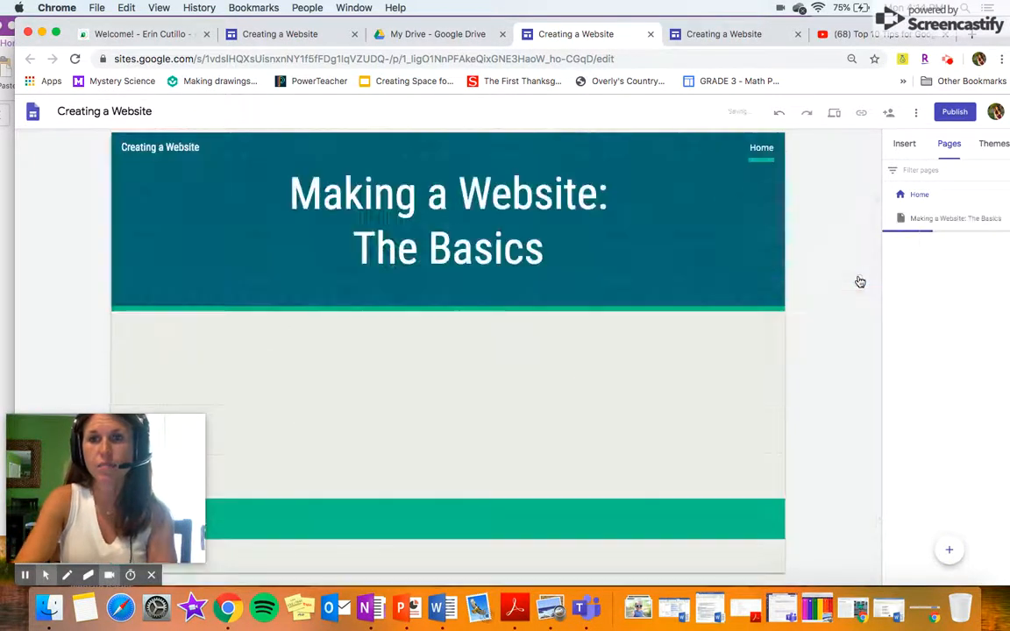
click(608, 338)
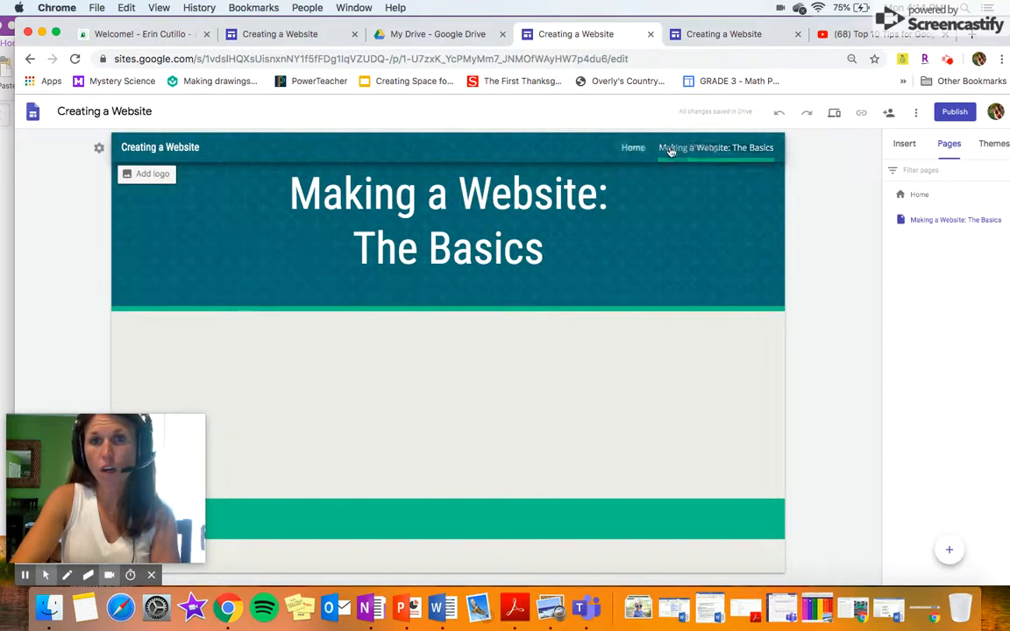
click(637, 151)
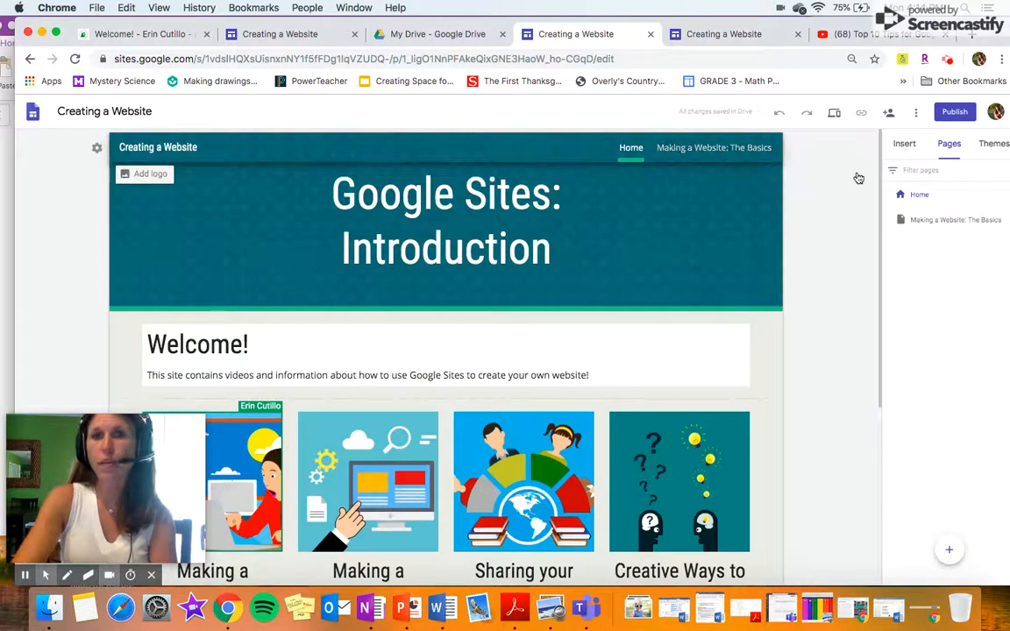
drag(835, 23, 766, 24)
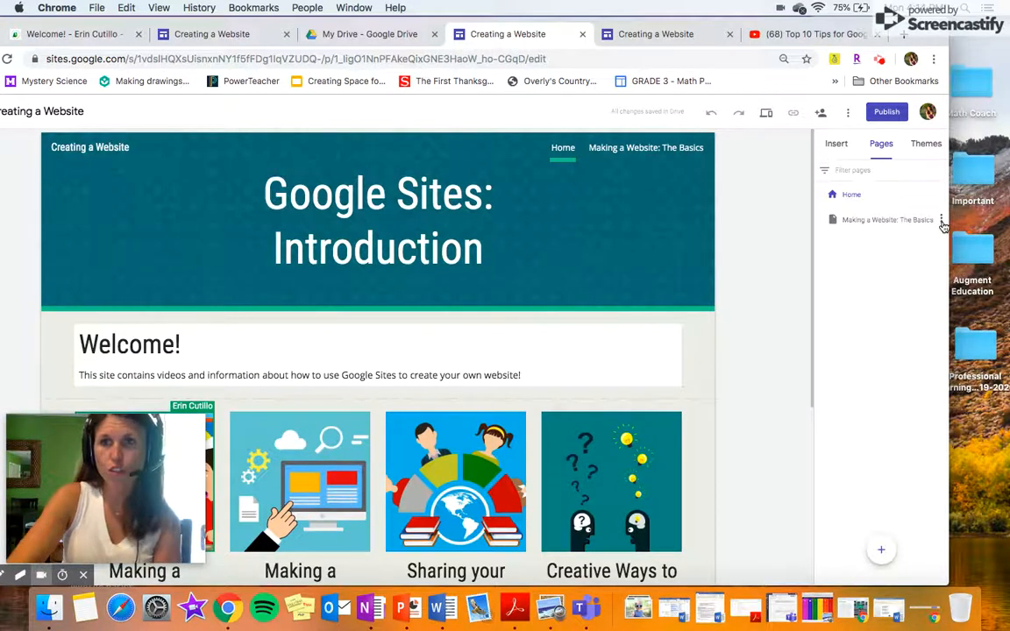
click(941, 221)
click(900, 324)
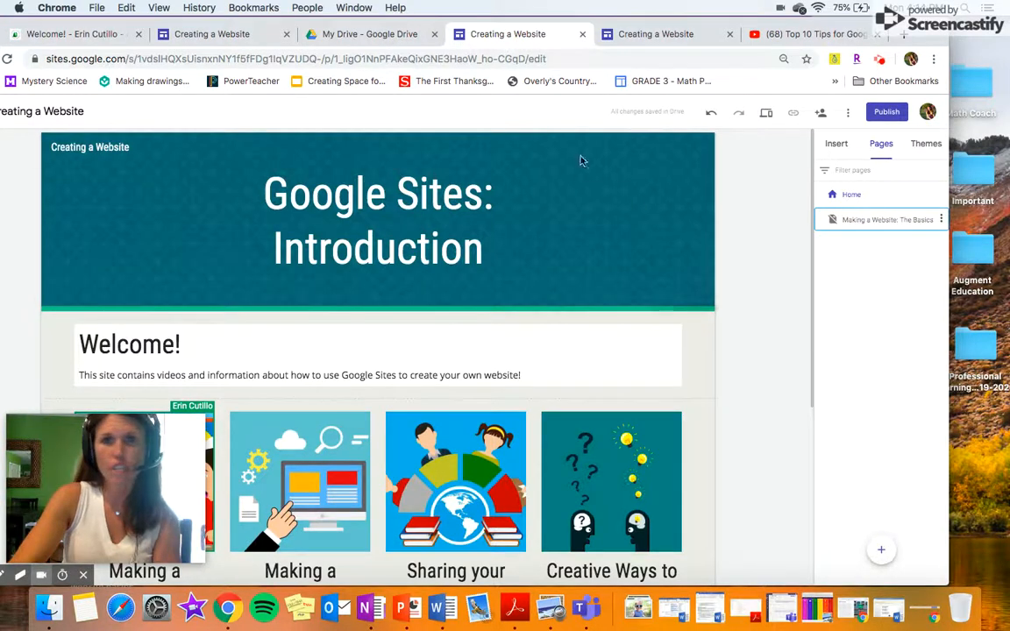
click(942, 220)
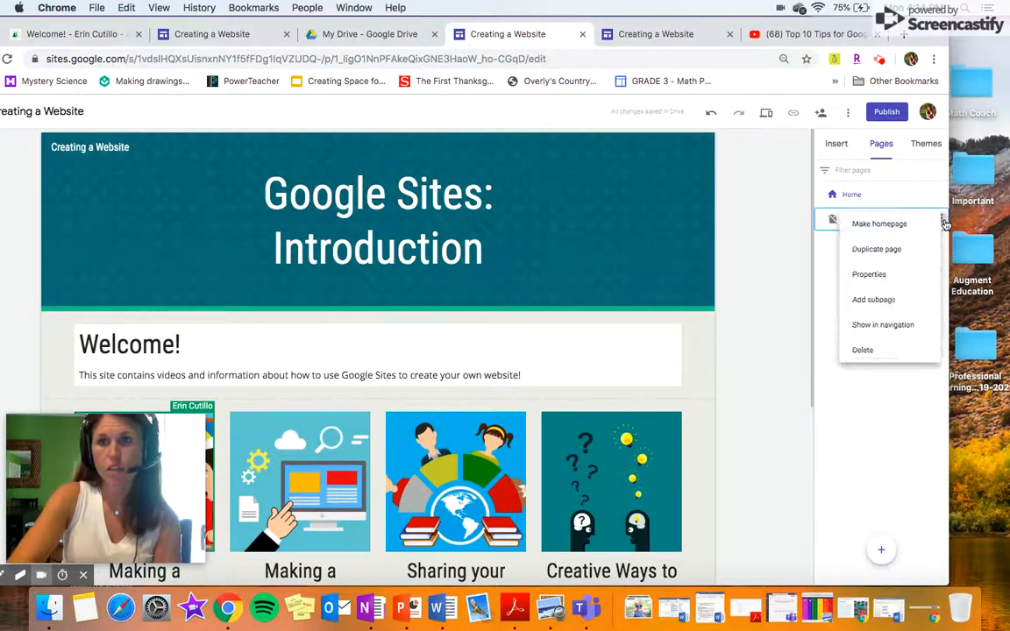
click(913, 326)
click(941, 220)
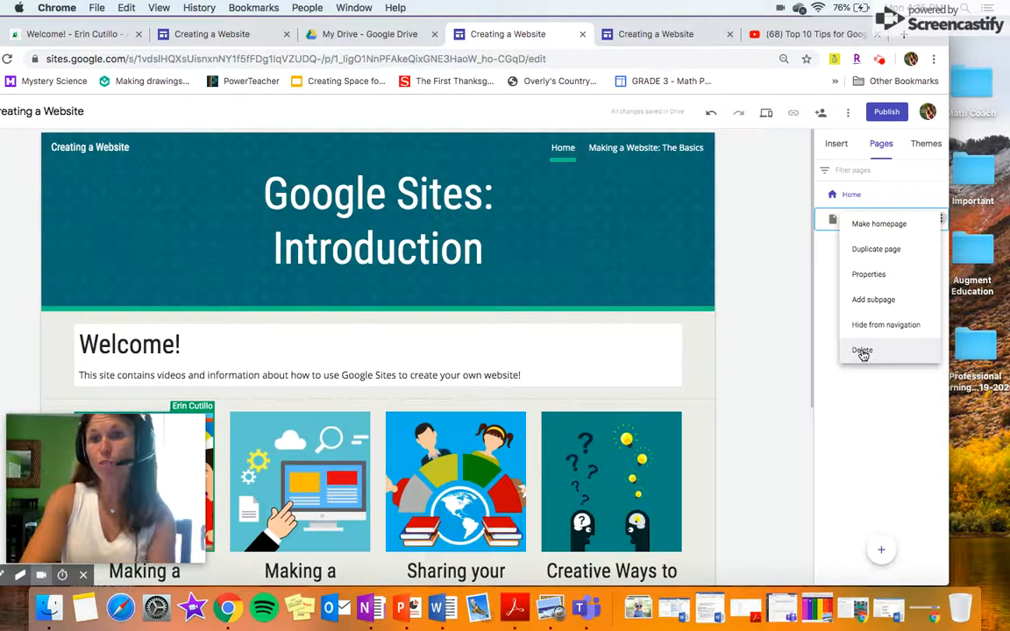
click(817, 299)
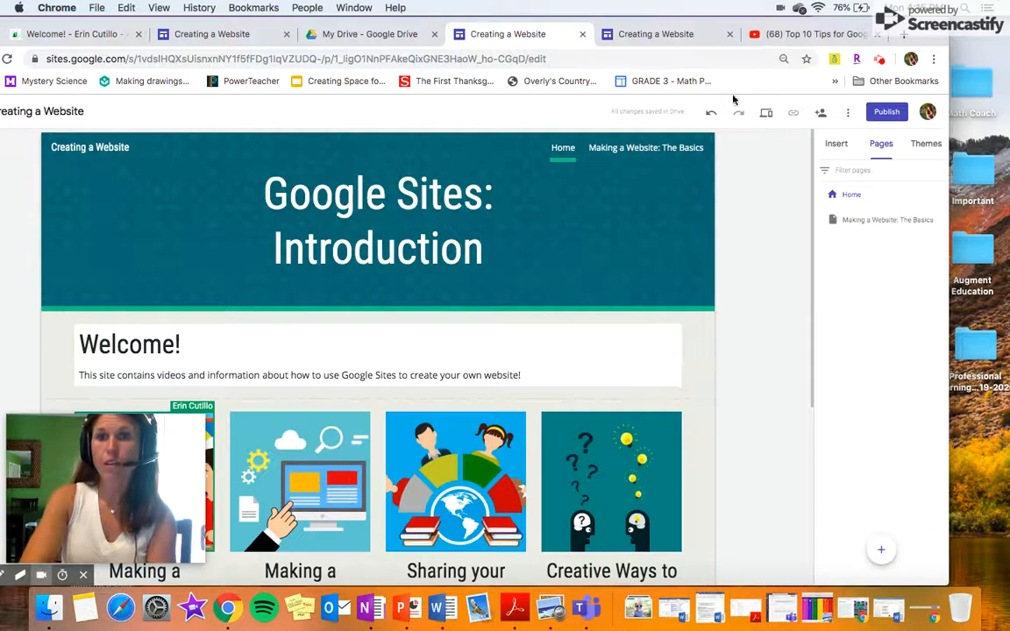
Link the first tile's picture to the 'Making a Website: The Basics' page under This site.
drag(568, 23, 649, 26)
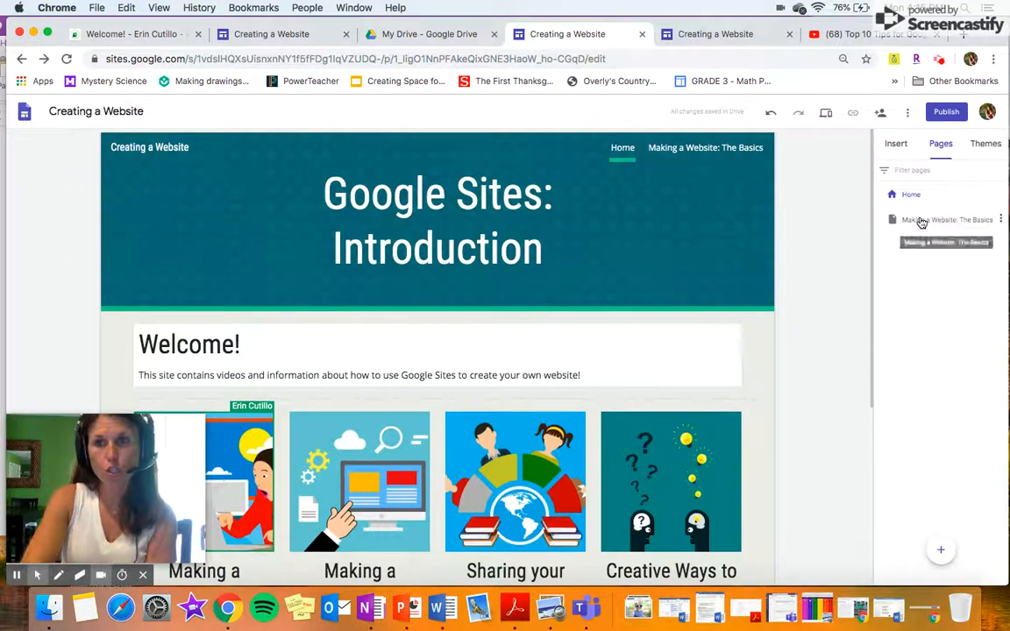
scroll(342, 342, down, 5)
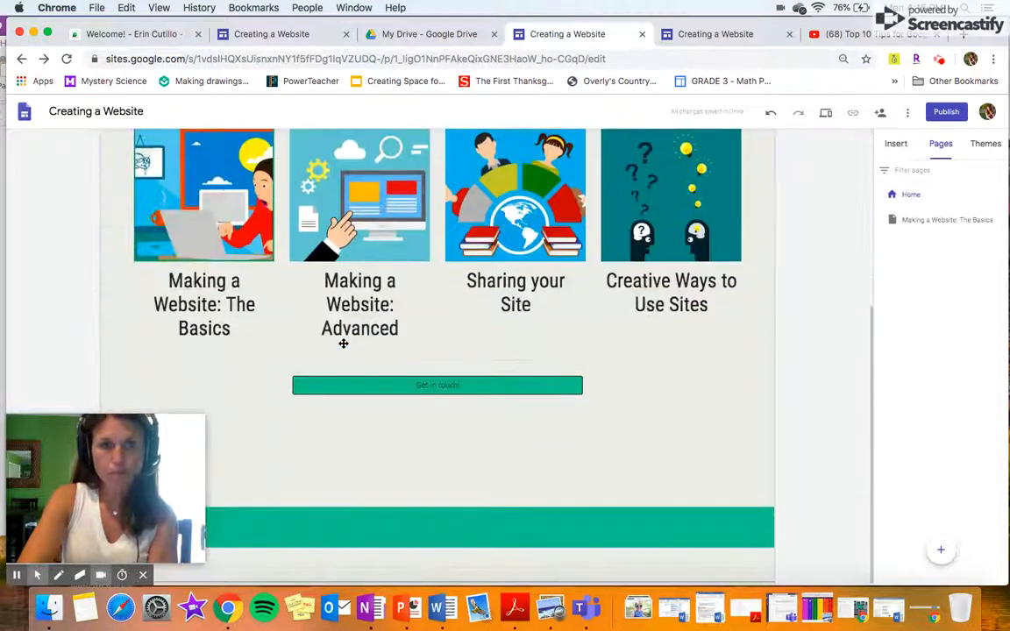
click(206, 282)
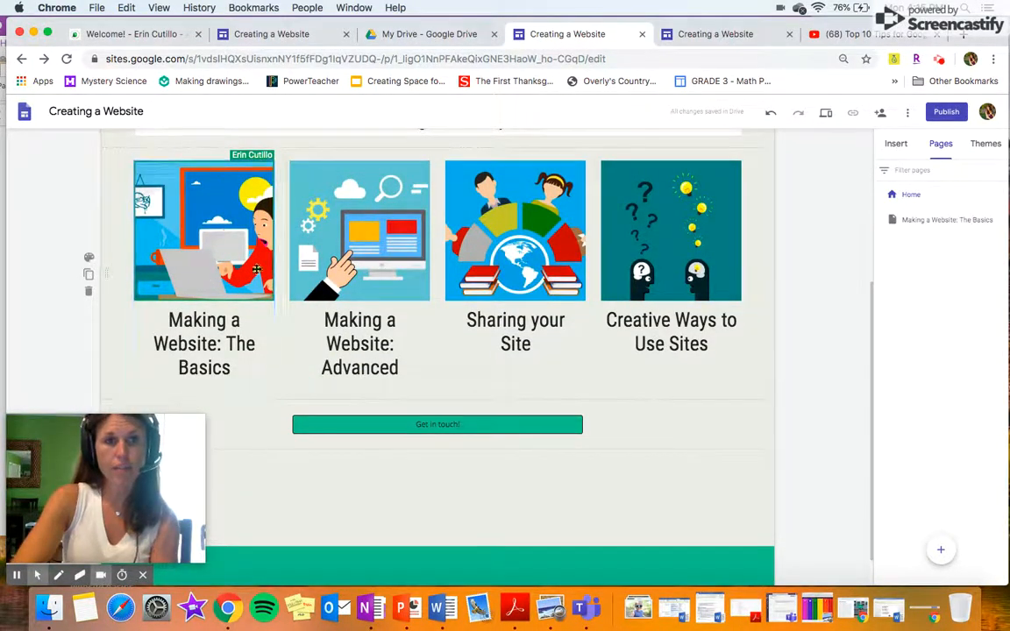
click(212, 240)
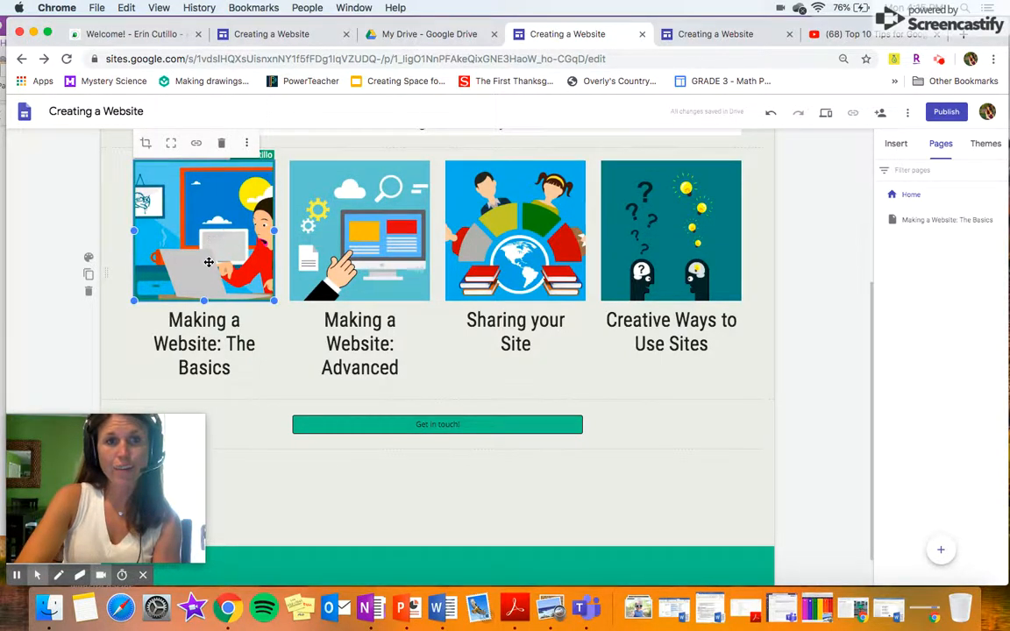
click(204, 333)
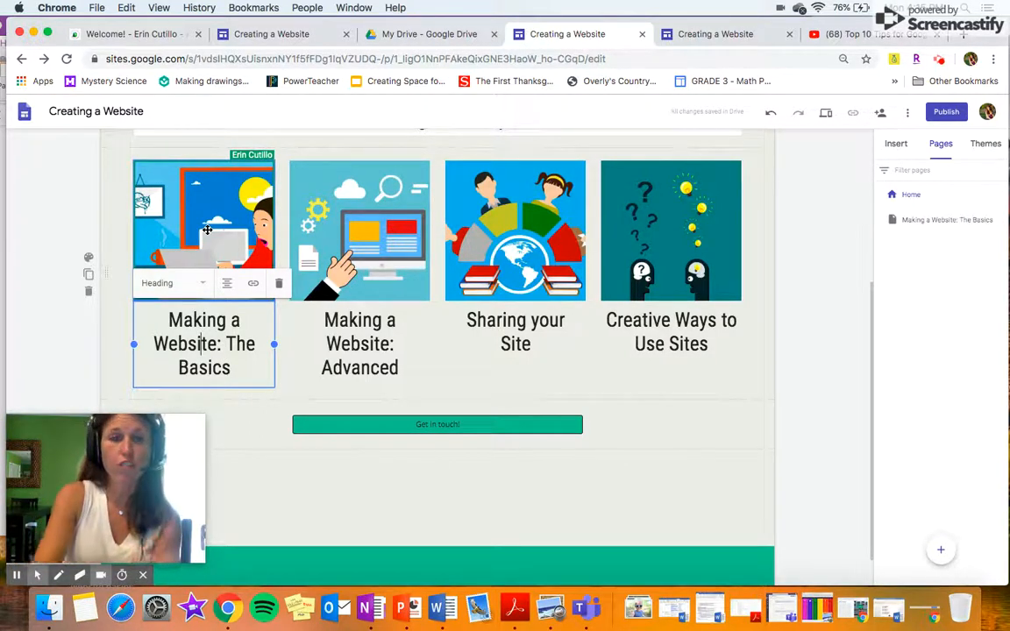
click(191, 202)
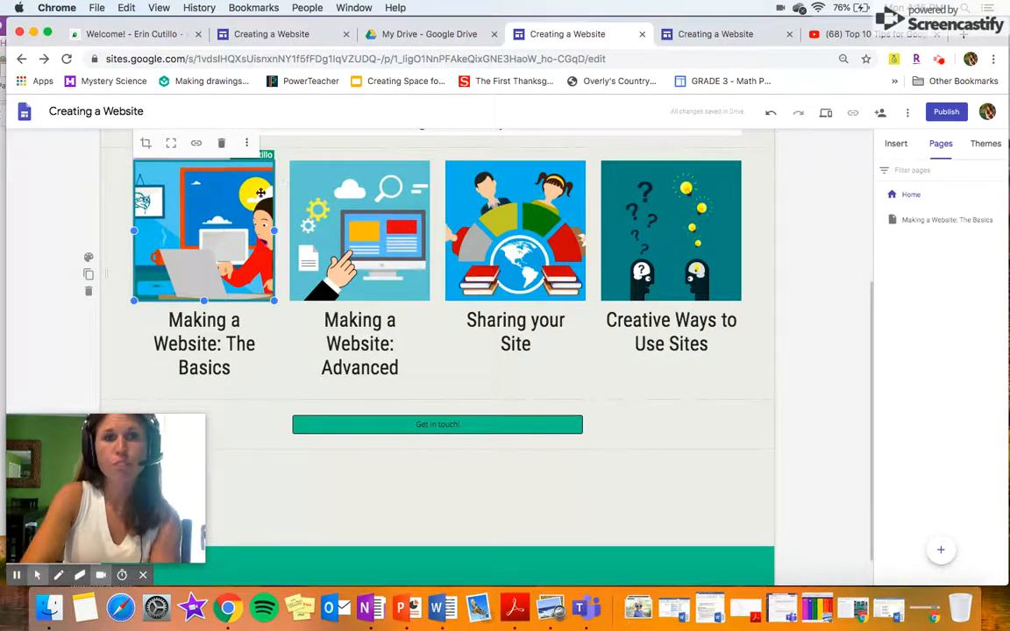
click(196, 144)
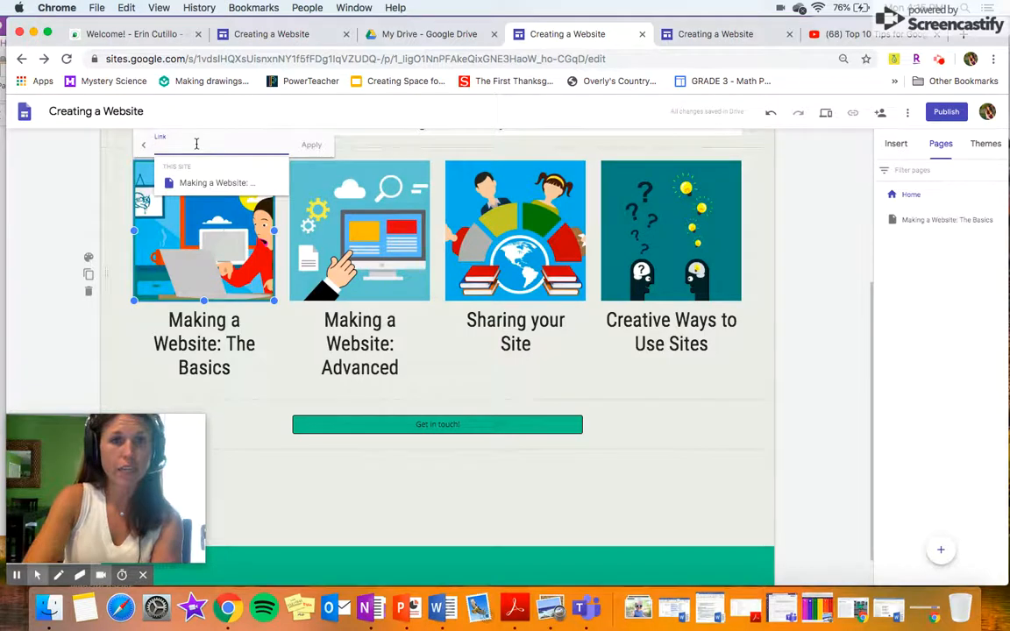
click(223, 186)
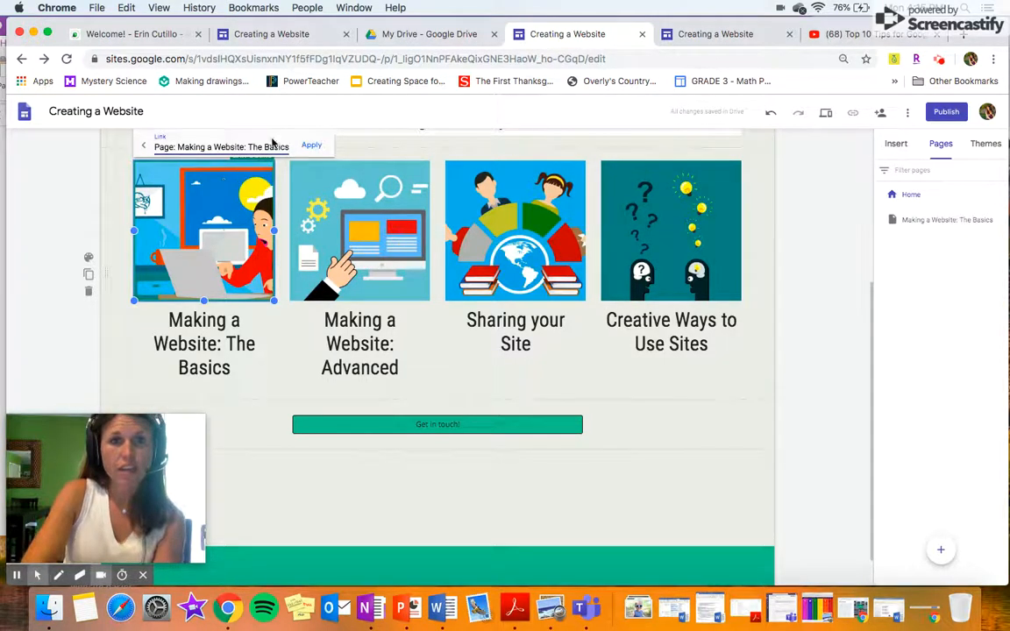
click(308, 149)
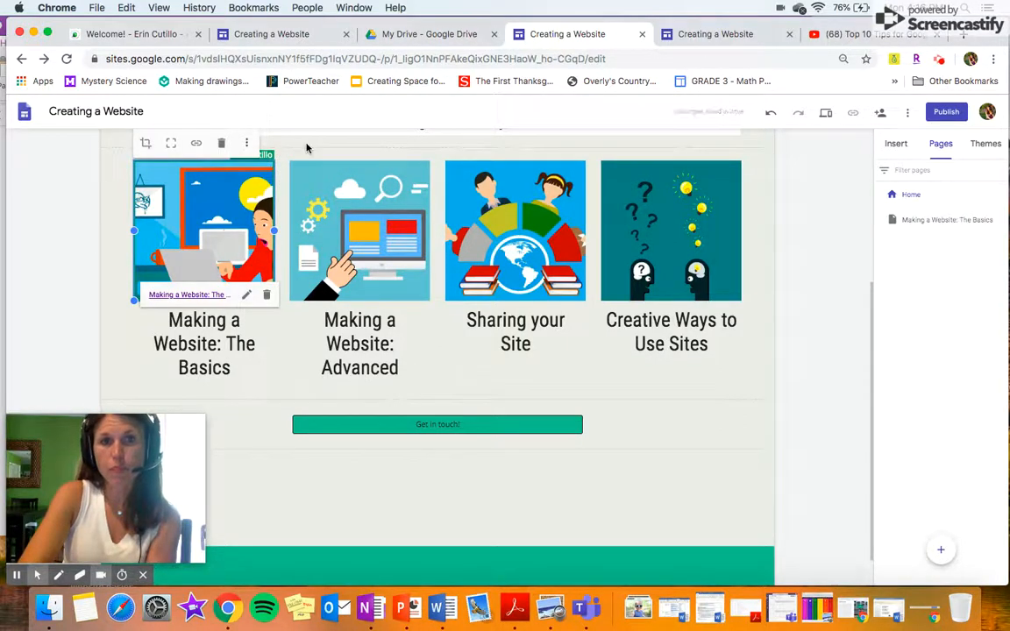
click(214, 367)
Link the first tile's heading text to the 'Making a Website: The Basics' page.
drag(230, 372, 186, 316)
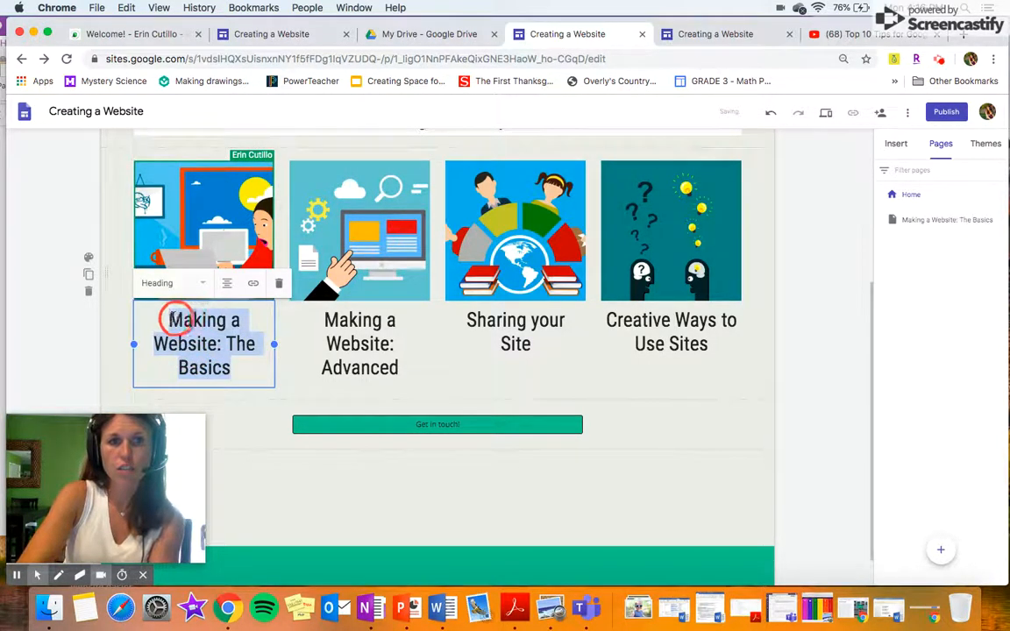
click(254, 285)
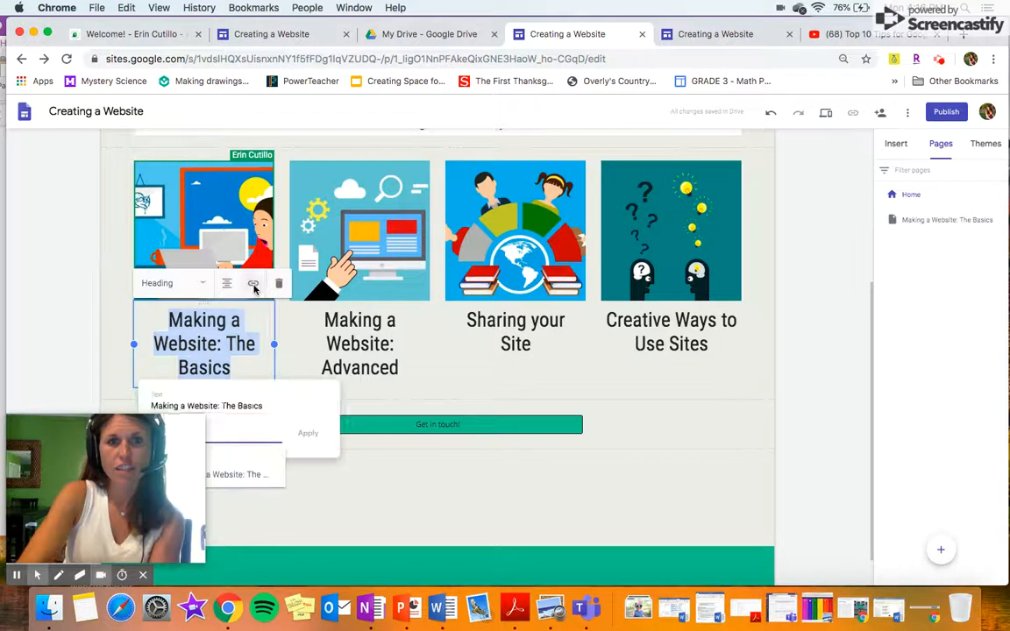
click(247, 474)
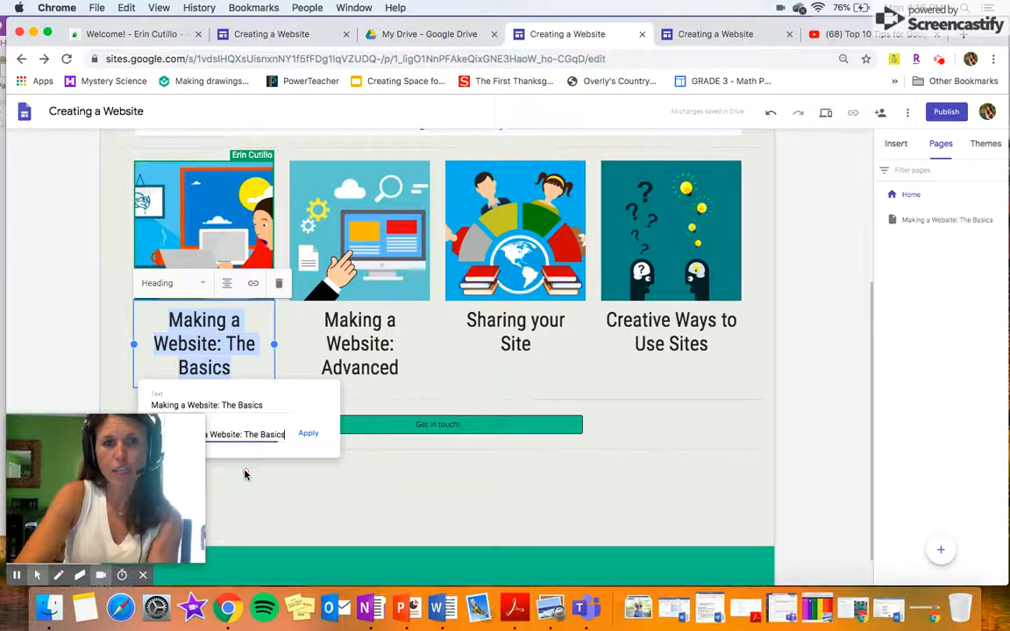
click(310, 434)
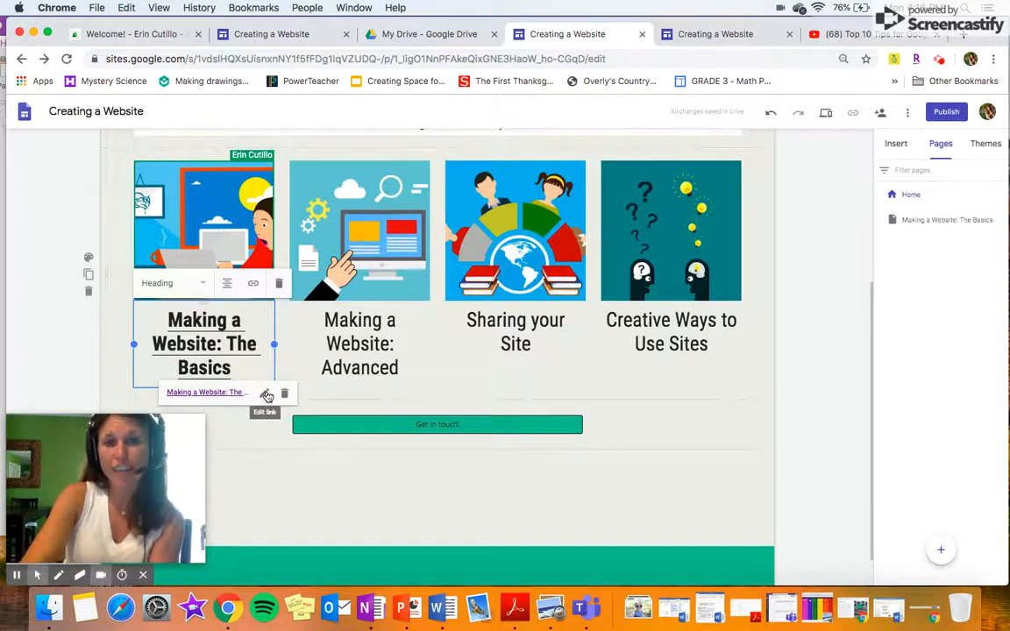
Reapply the first tile image's link to the Basics page.
click(231, 245)
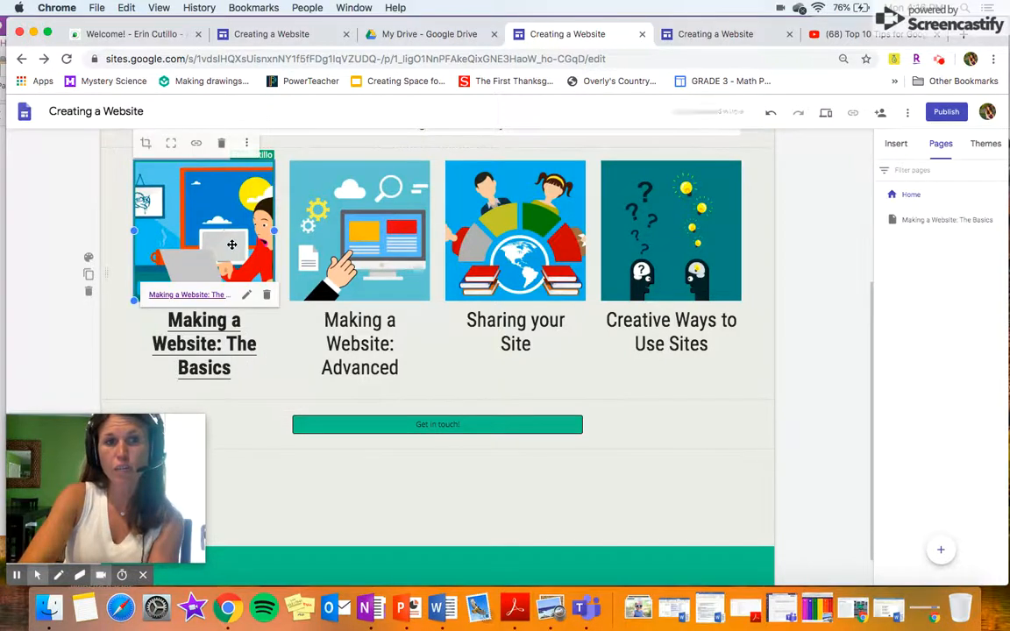
click(247, 297)
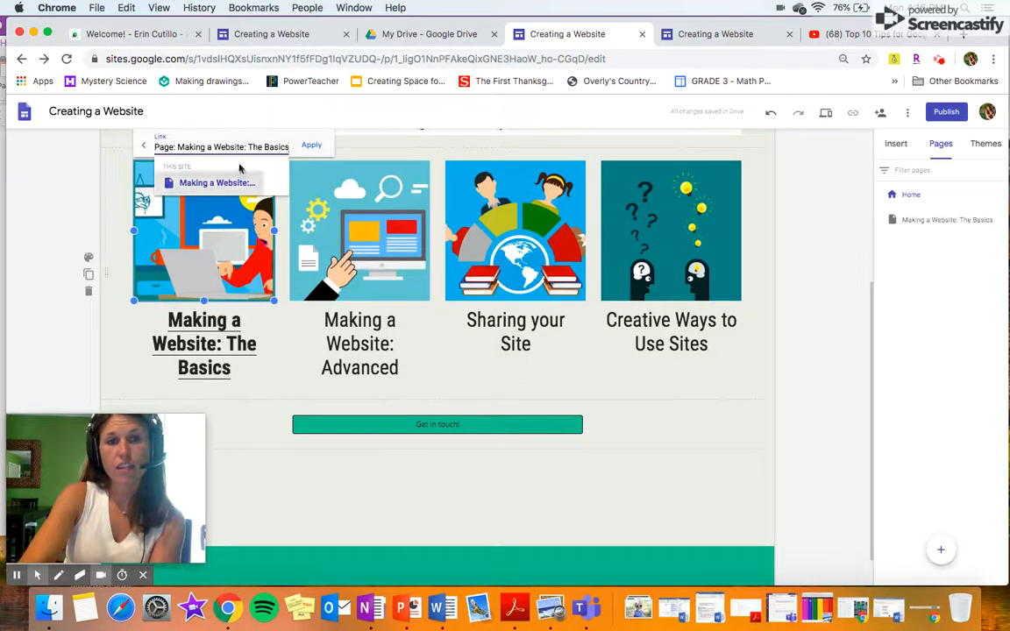
click(311, 145)
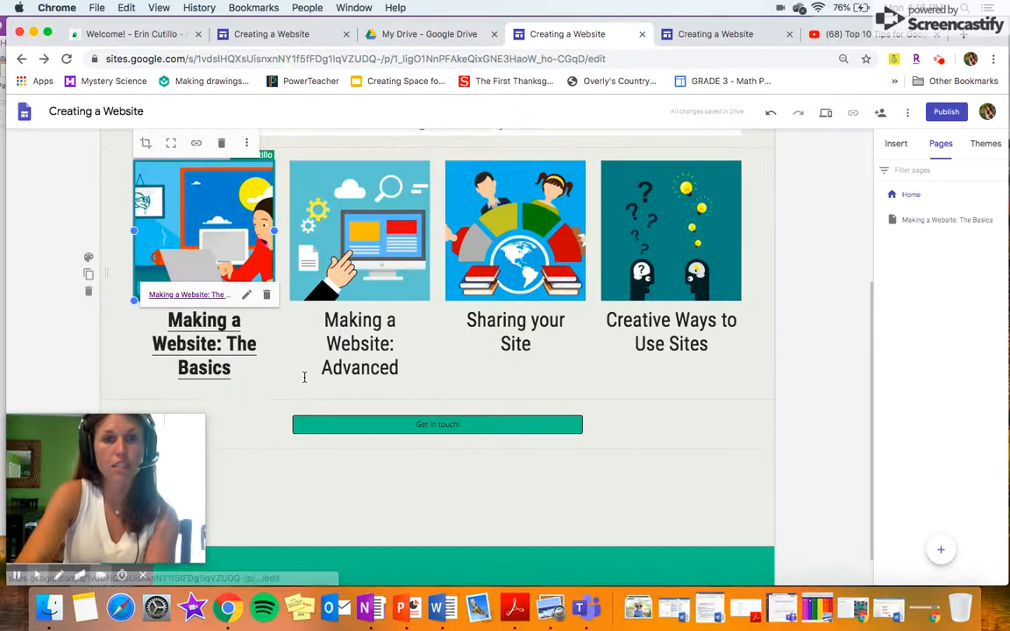
click(947, 221)
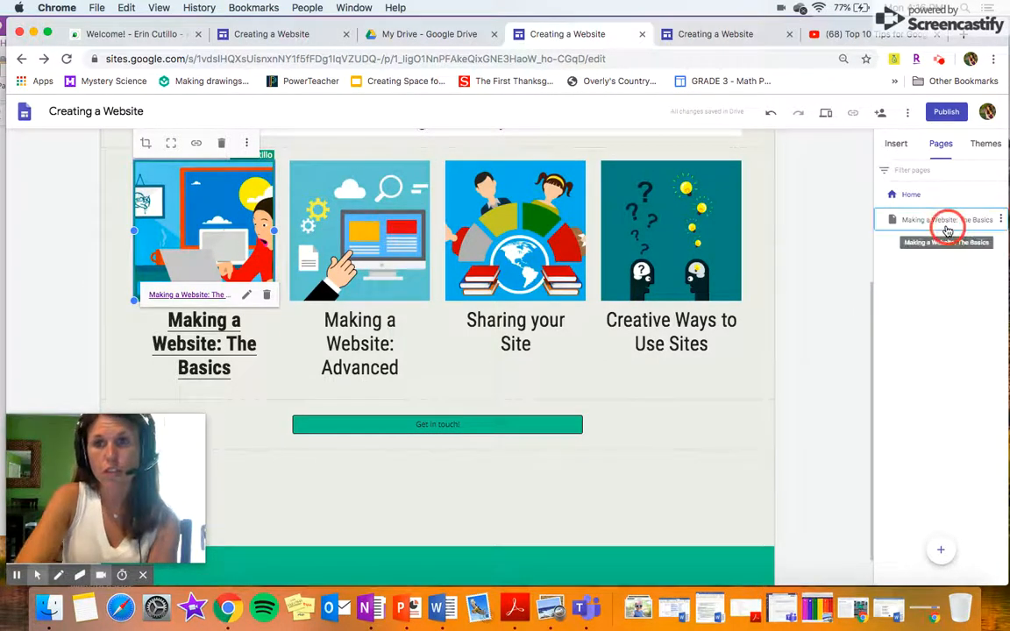
Confirm the 'Making a Website: The Basics' page name and open that page in the editor.
scroll(812, 340, up, 5)
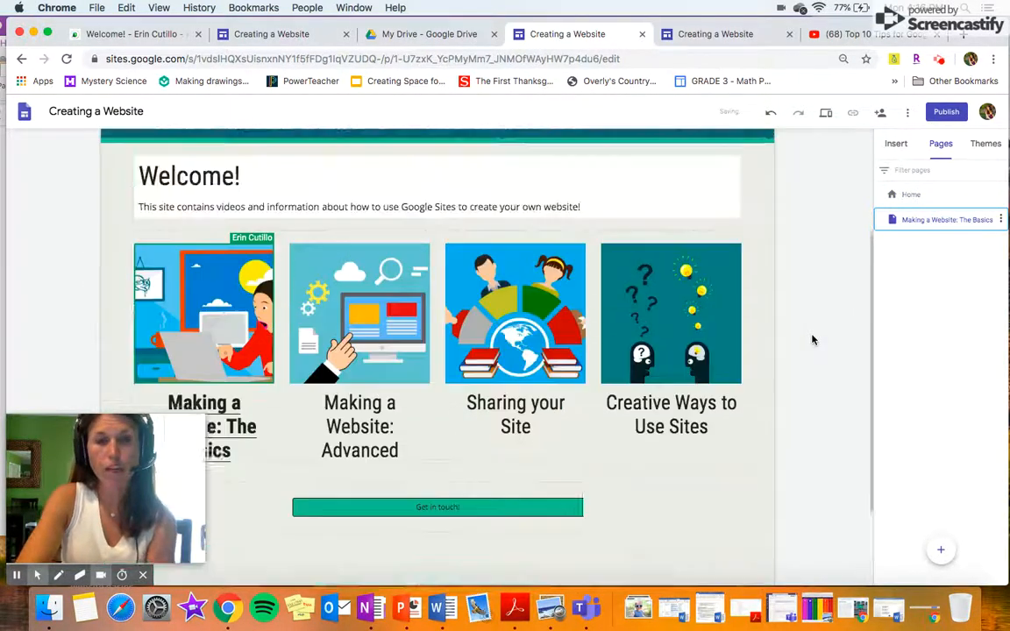
click(912, 221)
double_click(936, 221)
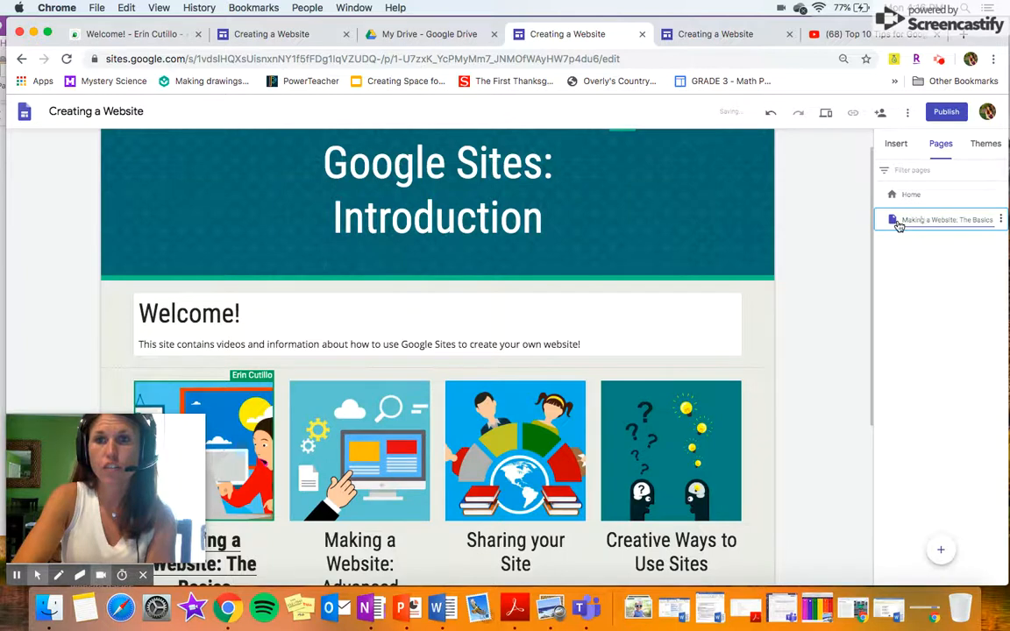
click(782, 191)
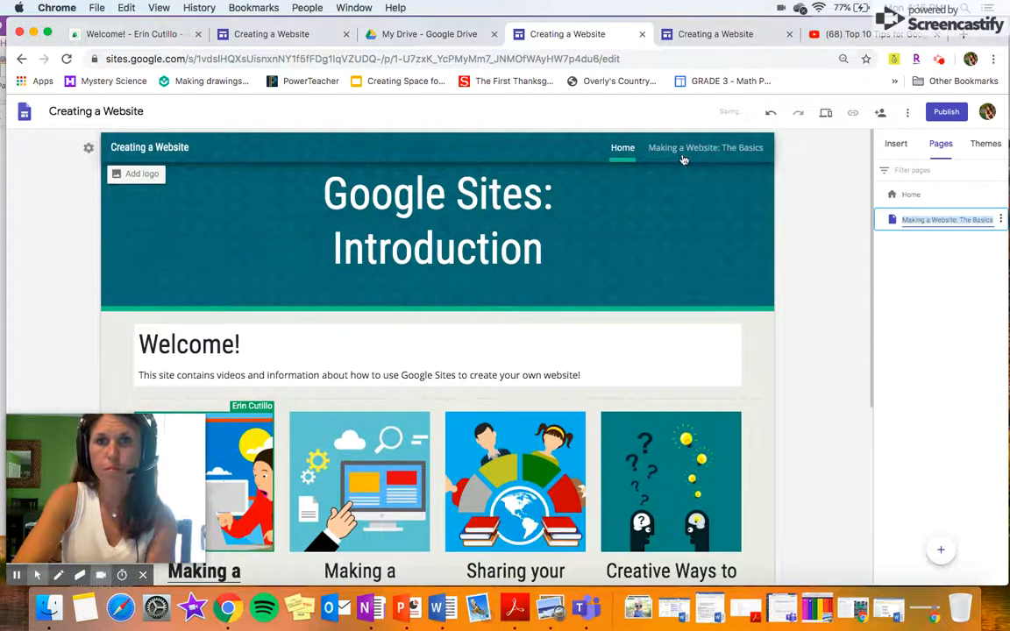
double_click(699, 149)
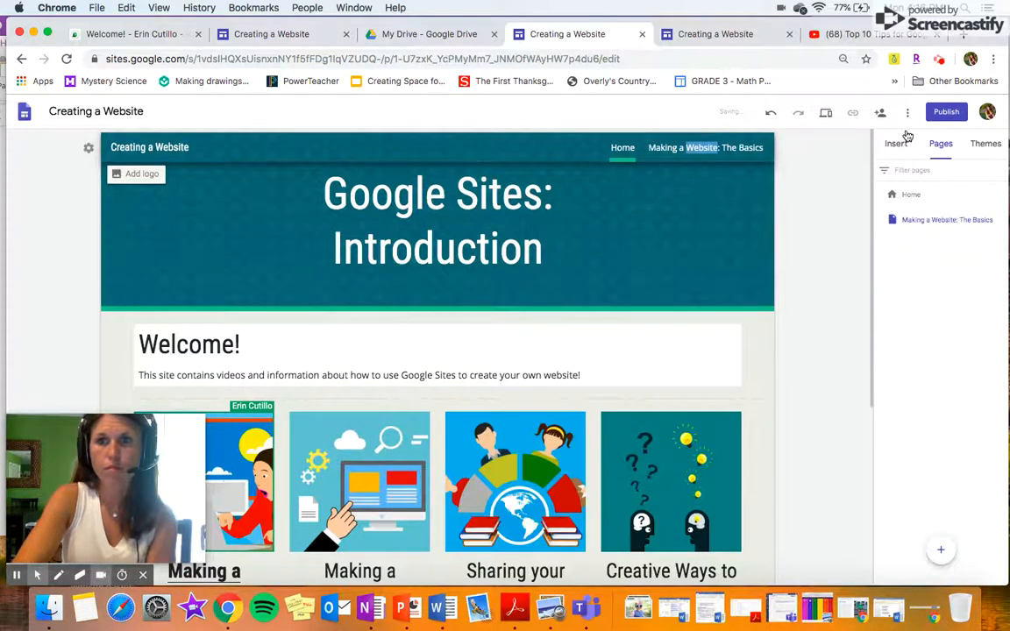
click(898, 145)
click(936, 145)
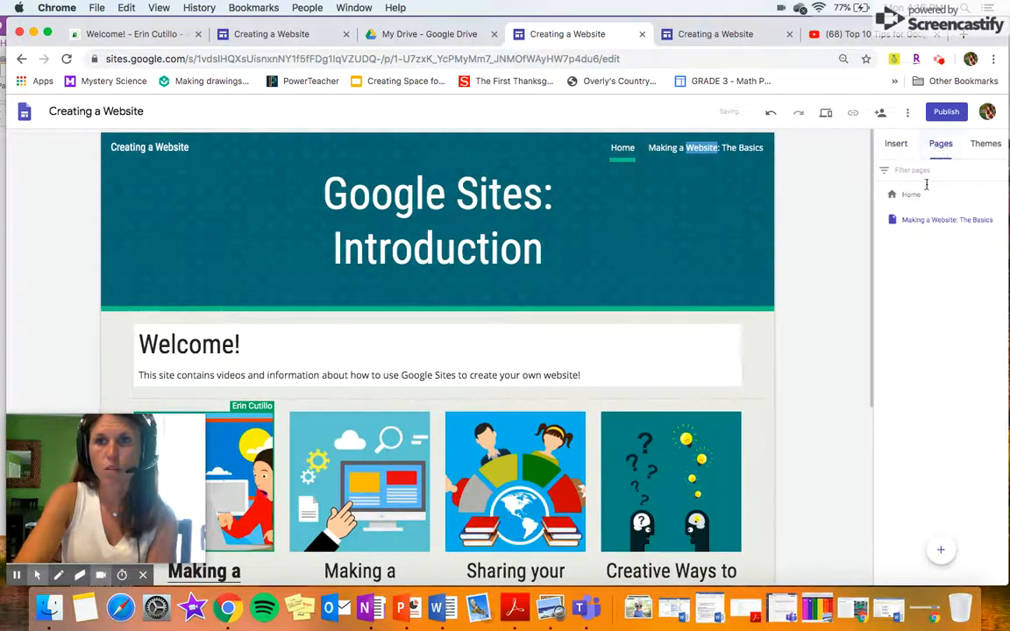
click(909, 222)
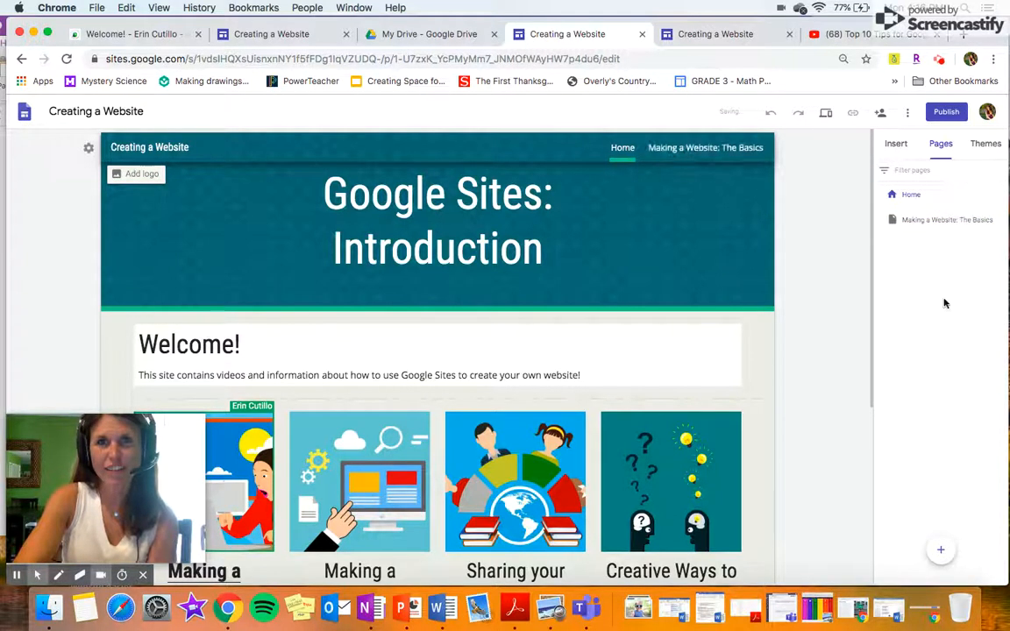
click(933, 220)
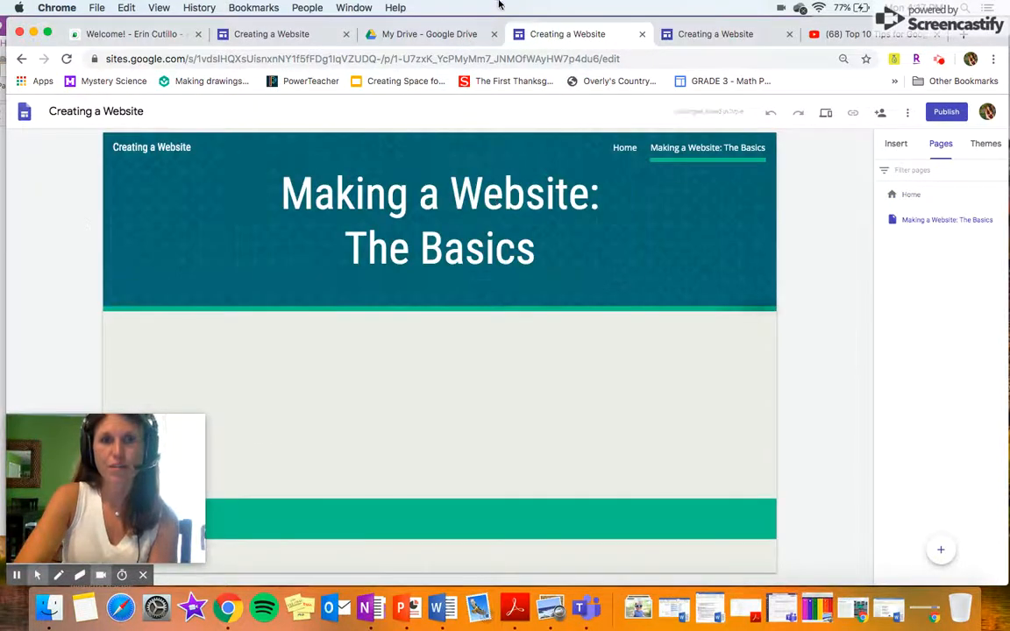
drag(473, 21, 522, 24)
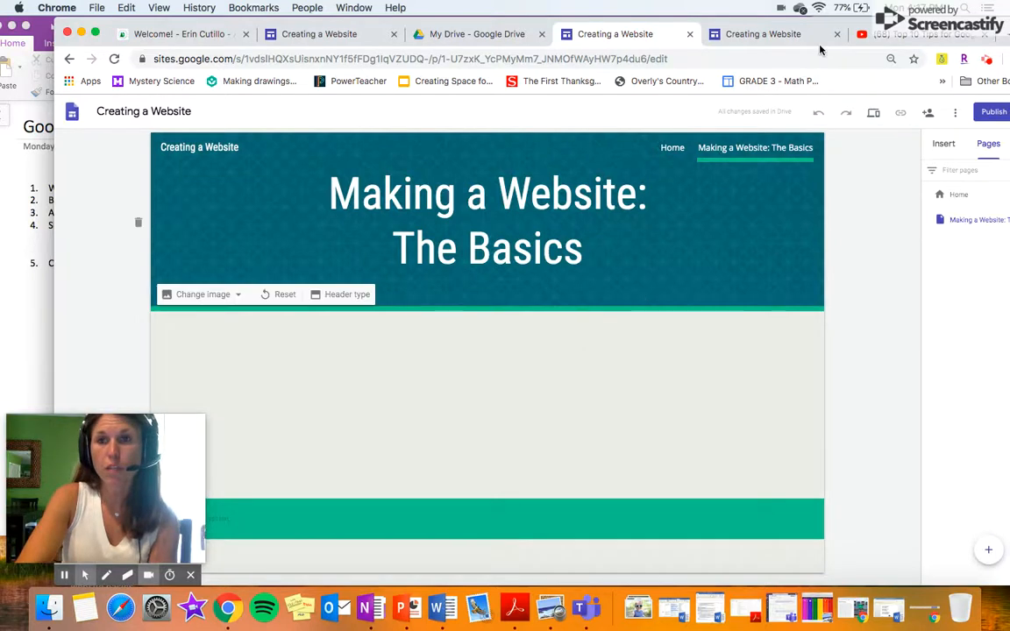
Check the Insert panel's Images options (Upload/Select) without adding an image.
drag(774, 21, 717, 14)
click(887, 143)
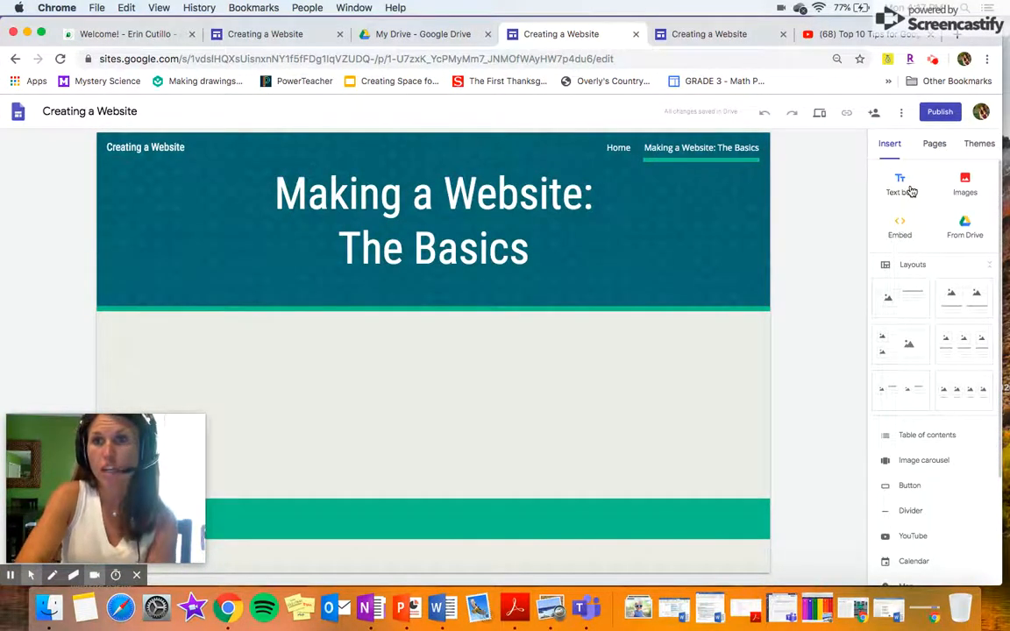
click(969, 189)
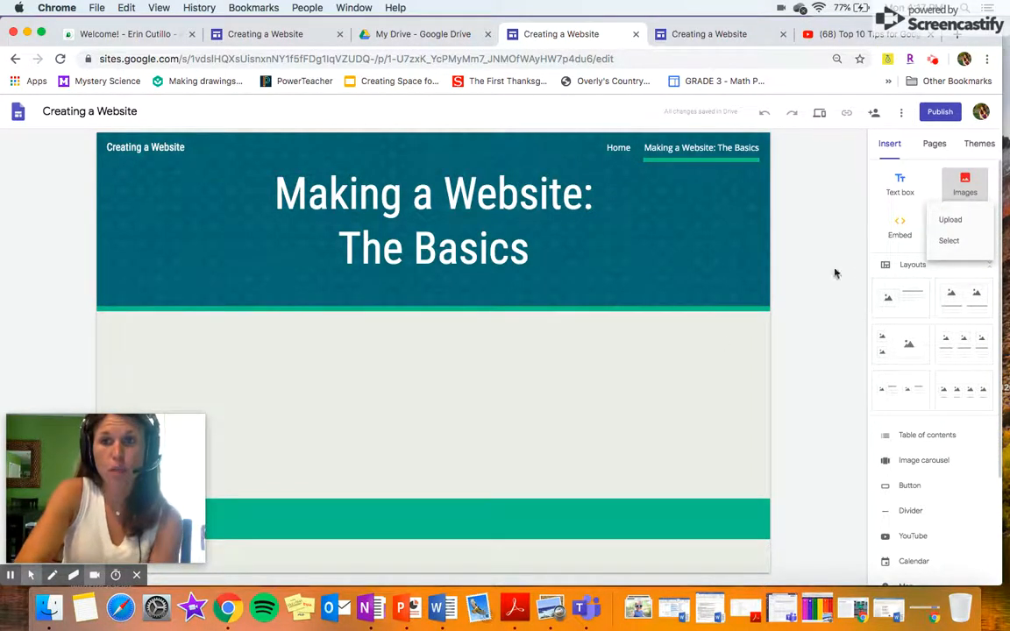
click(964, 189)
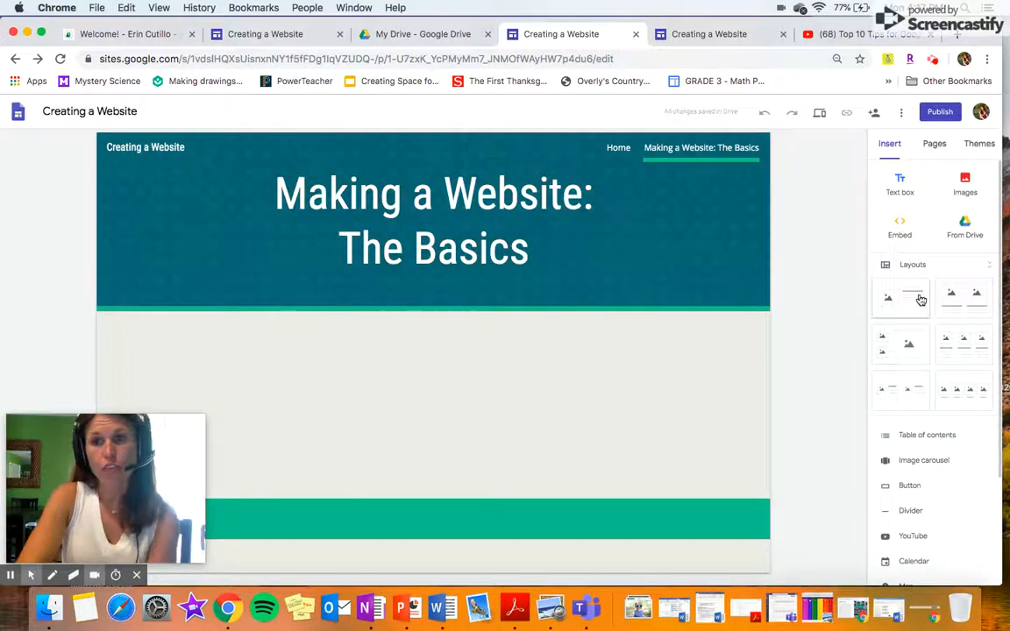
Add a text box under the title reading "These are the basics of website creation...", fixing a typo.
click(900, 184)
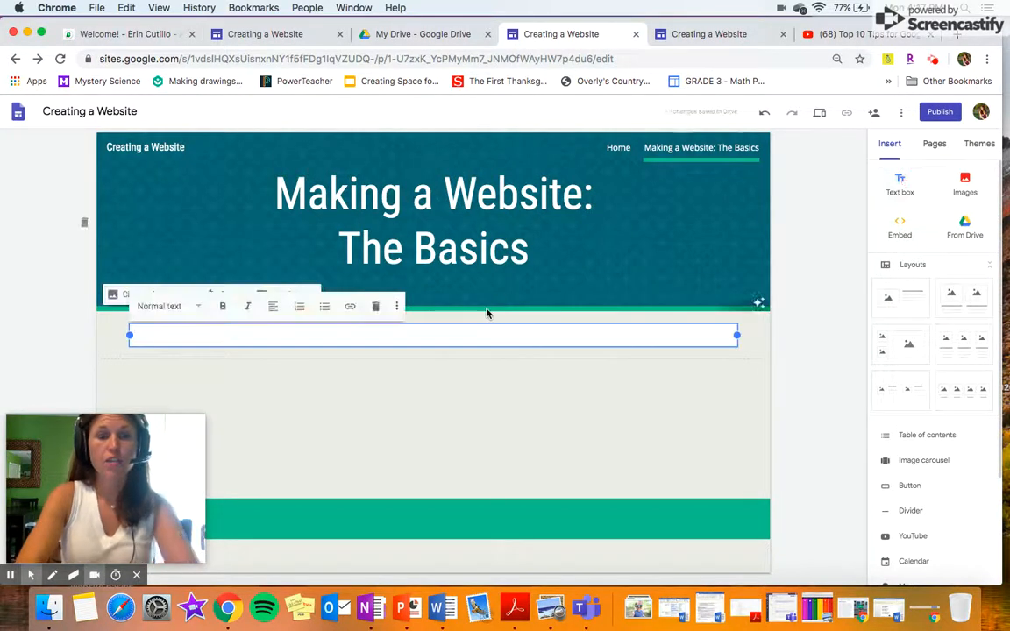
text(These are the basics of websi)
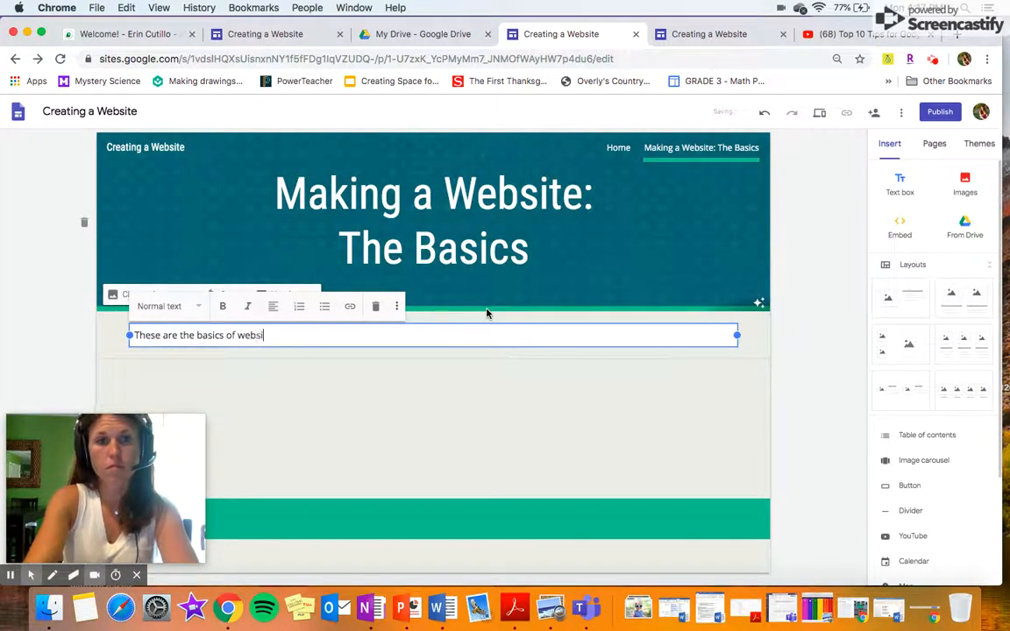
key(Left)
key(Left)
key(Left)
key(Left)
key(Left)
key(Left)
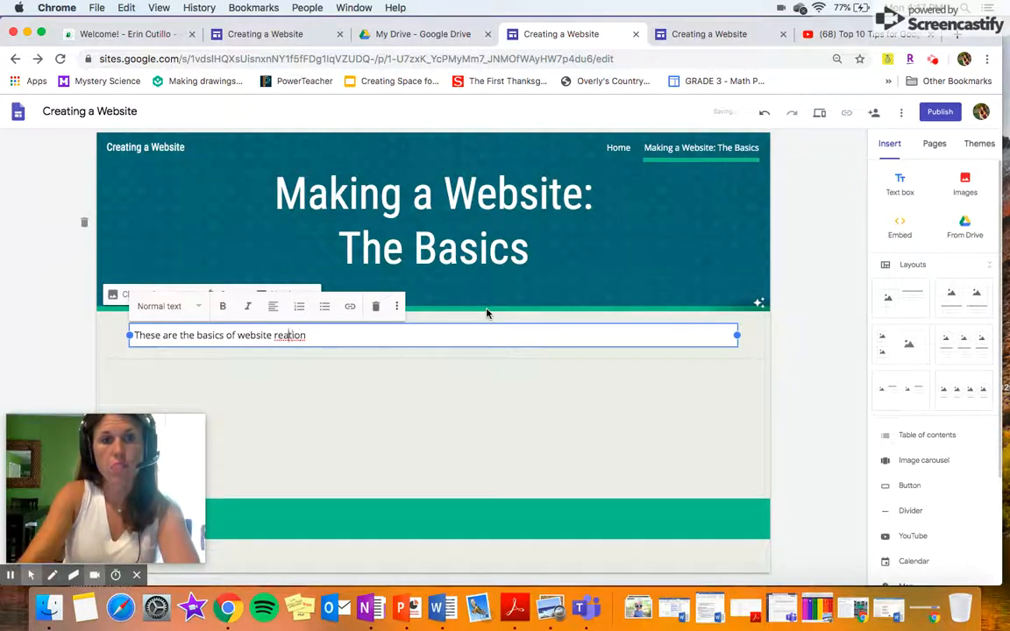
text(c)
key(Right)
key(Right)
key(Right)
key(Right)
key(Right)
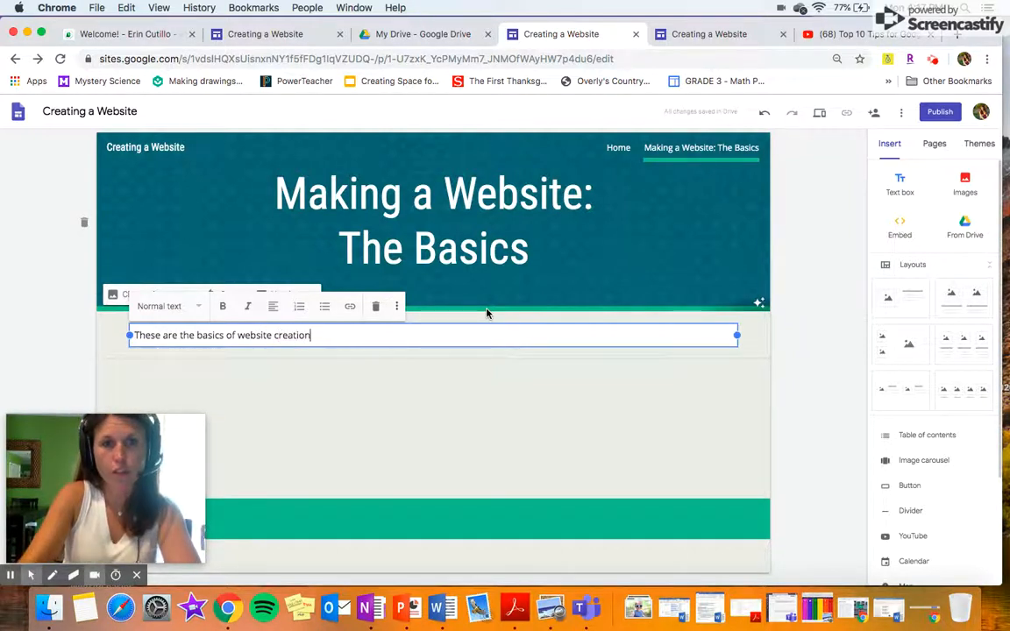
text(...)
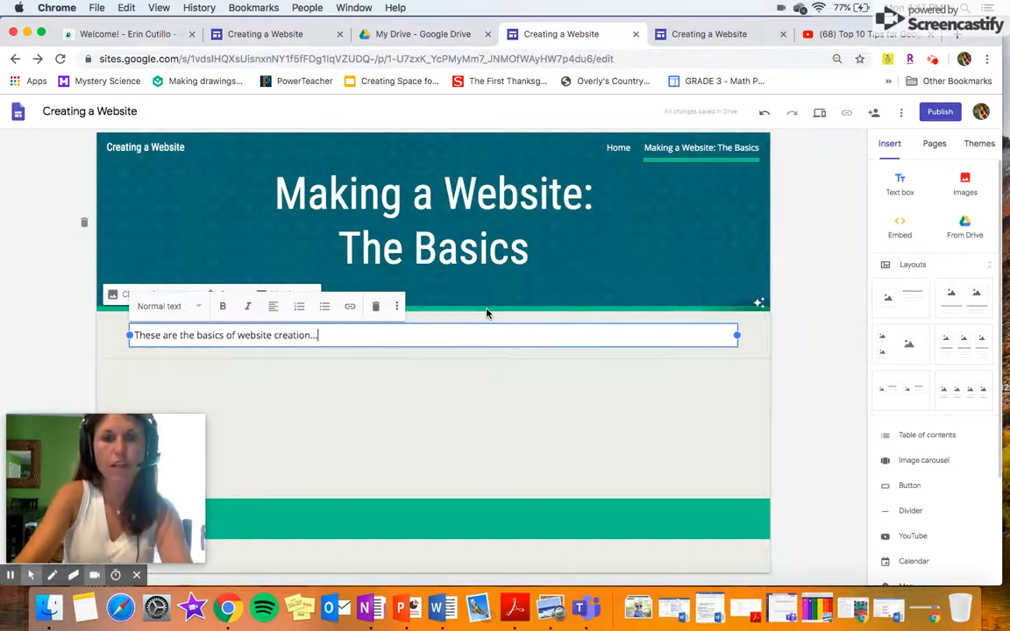
Format the intro line in Heading style, after briefly trying Title.
click(194, 307)
click(179, 333)
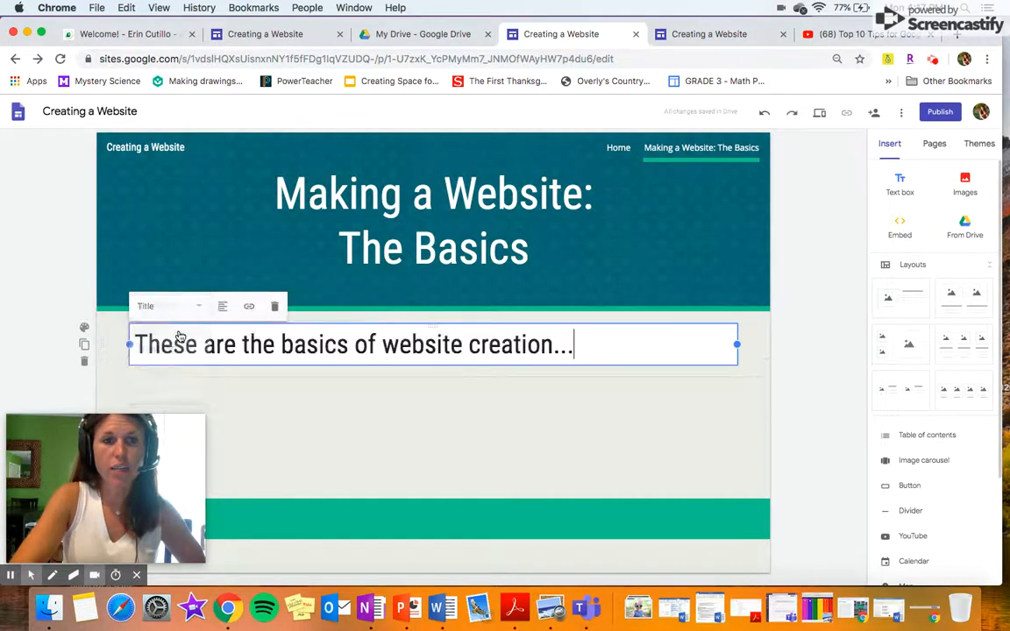
click(194, 306)
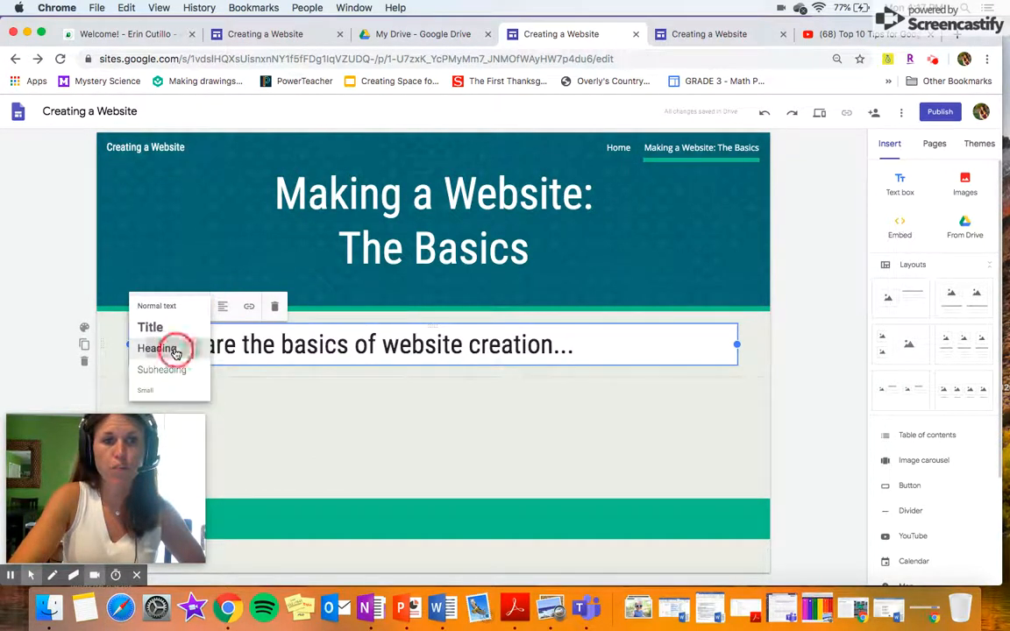
click(171, 347)
click(379, 399)
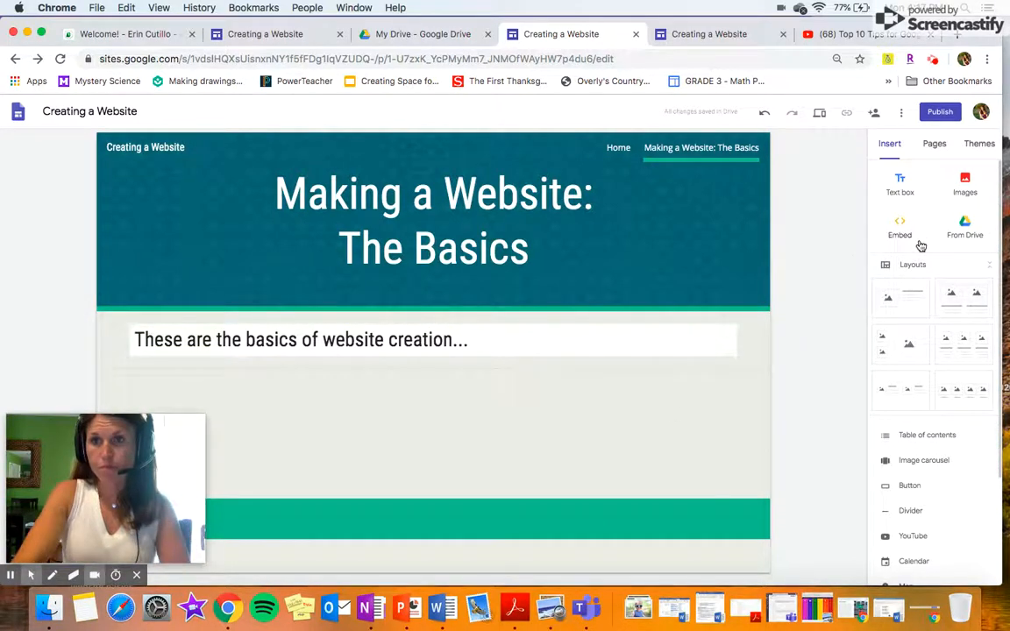
Search images for "website clipart" and insert the first result below the intro line.
click(963, 189)
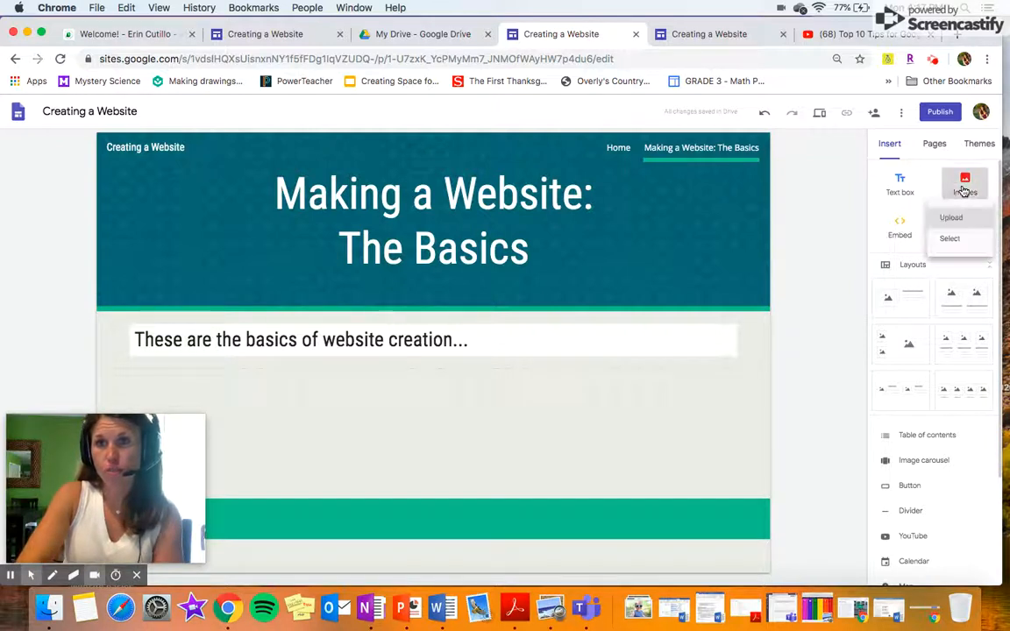
click(948, 246)
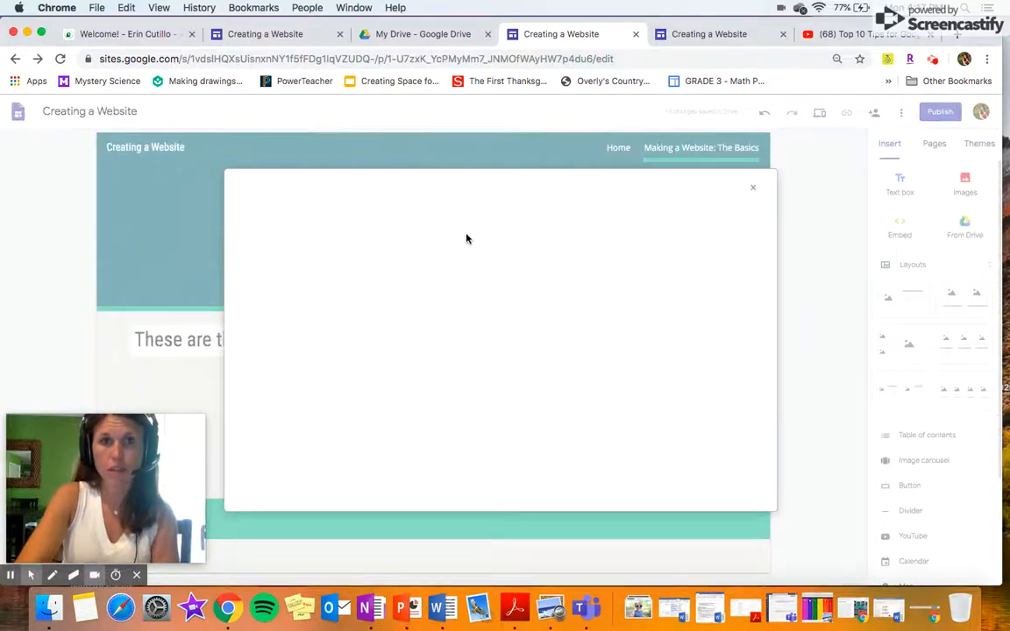
click(290, 210)
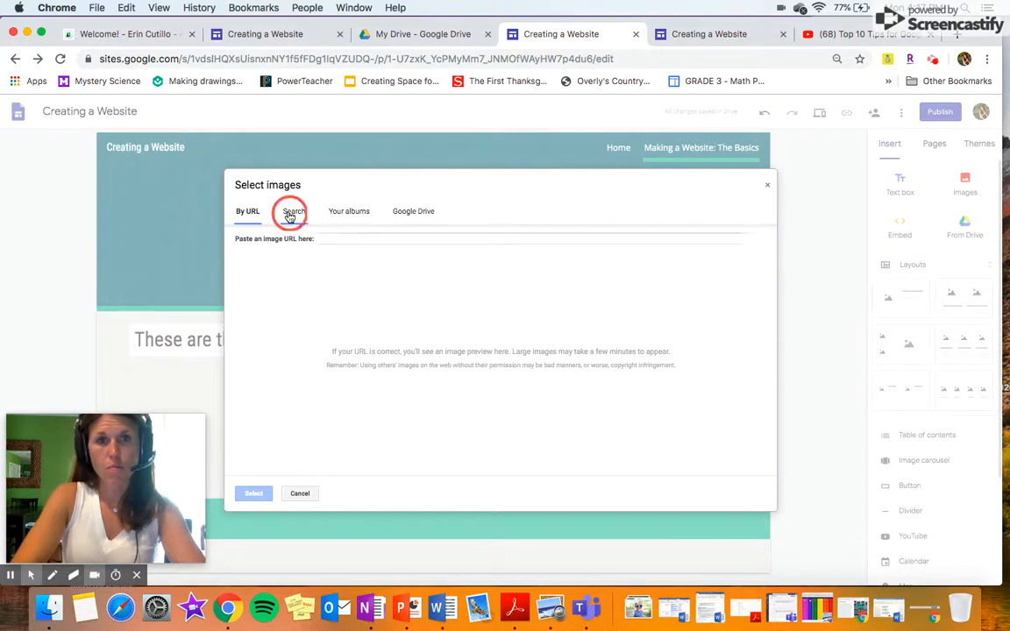
text(webs)
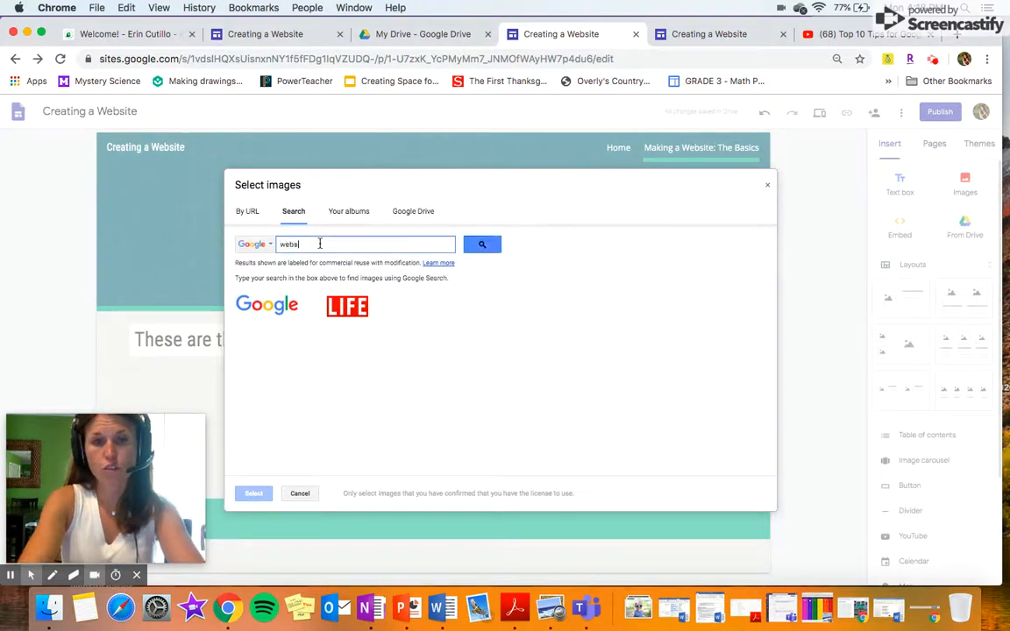
text(ite clipart)
key(Return)
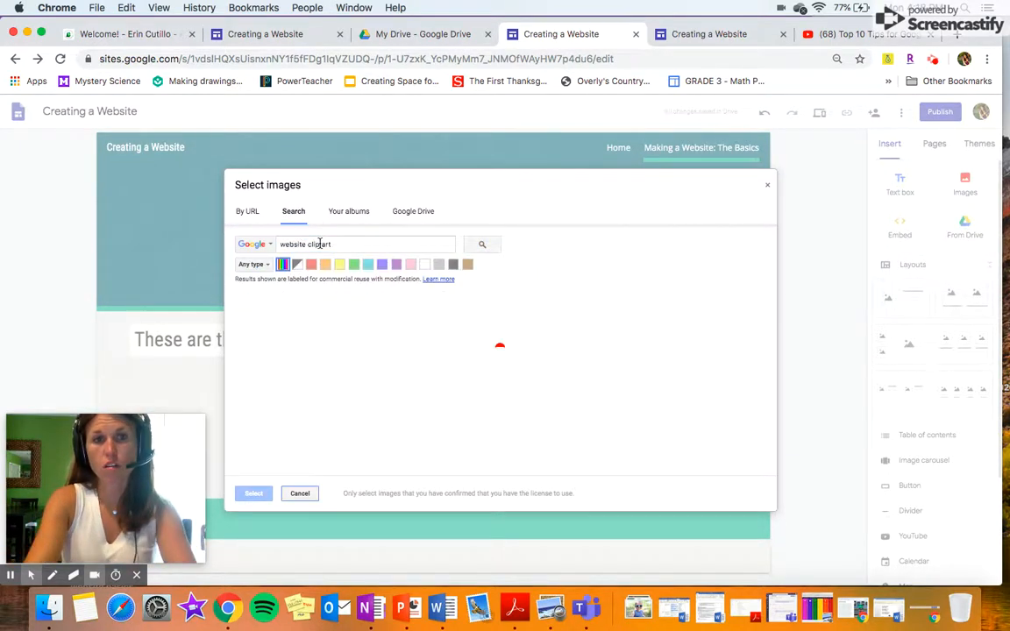
click(268, 336)
click(253, 495)
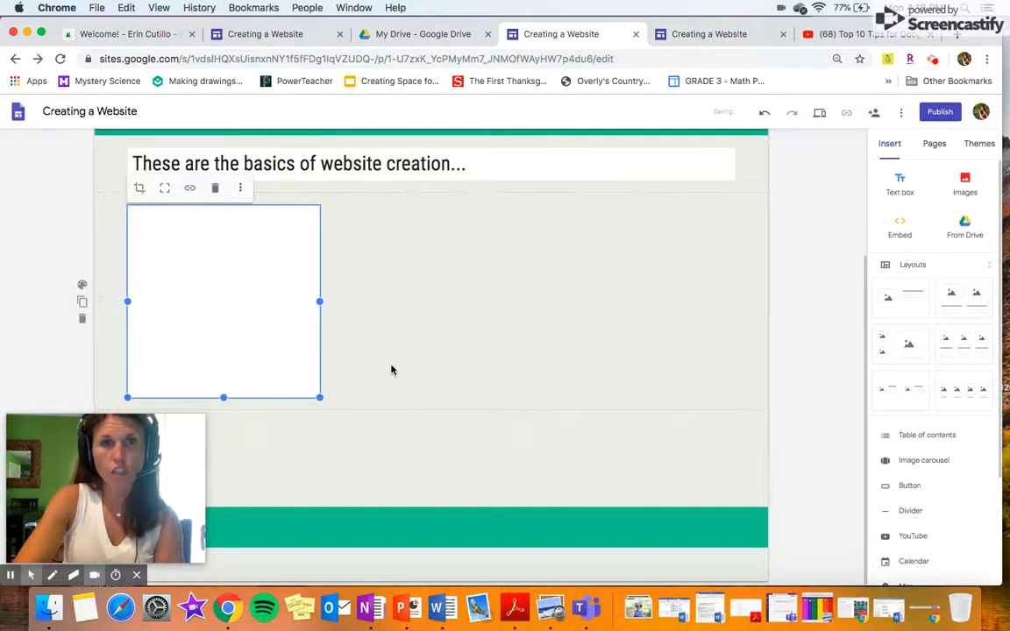
click(394, 164)
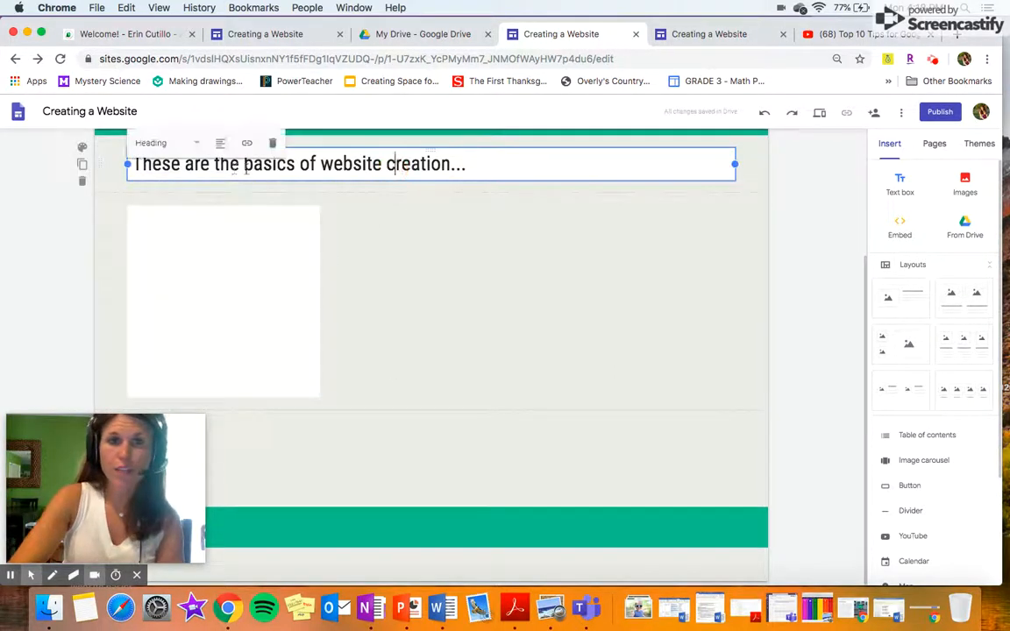
Move the intro line below the clipart image and widen the image.
drag(102, 163, 356, 252)
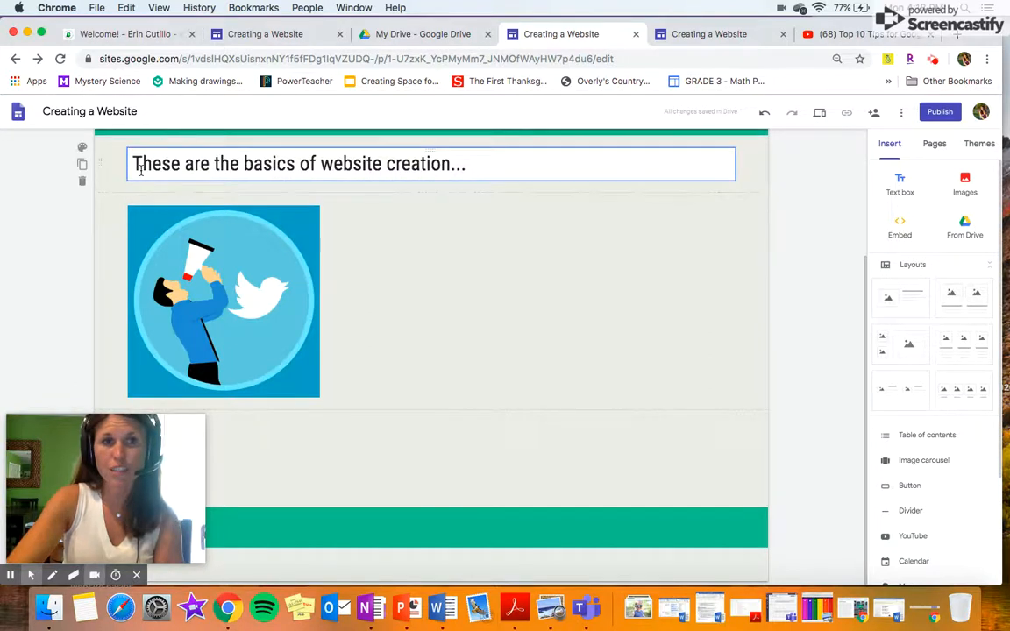
drag(100, 158, 265, 412)
click(263, 326)
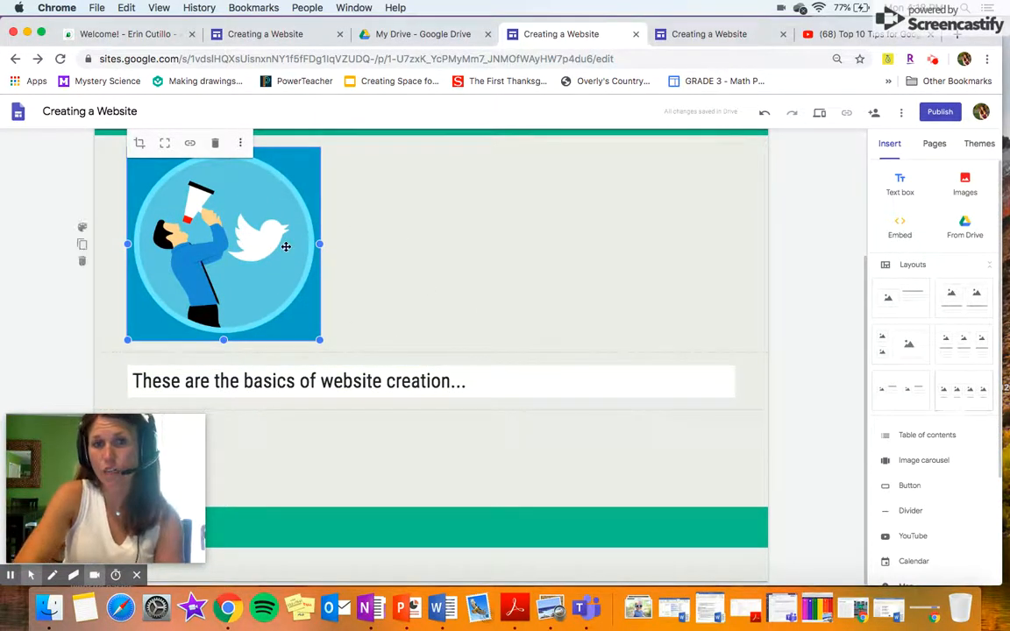
drag(320, 245, 423, 246)
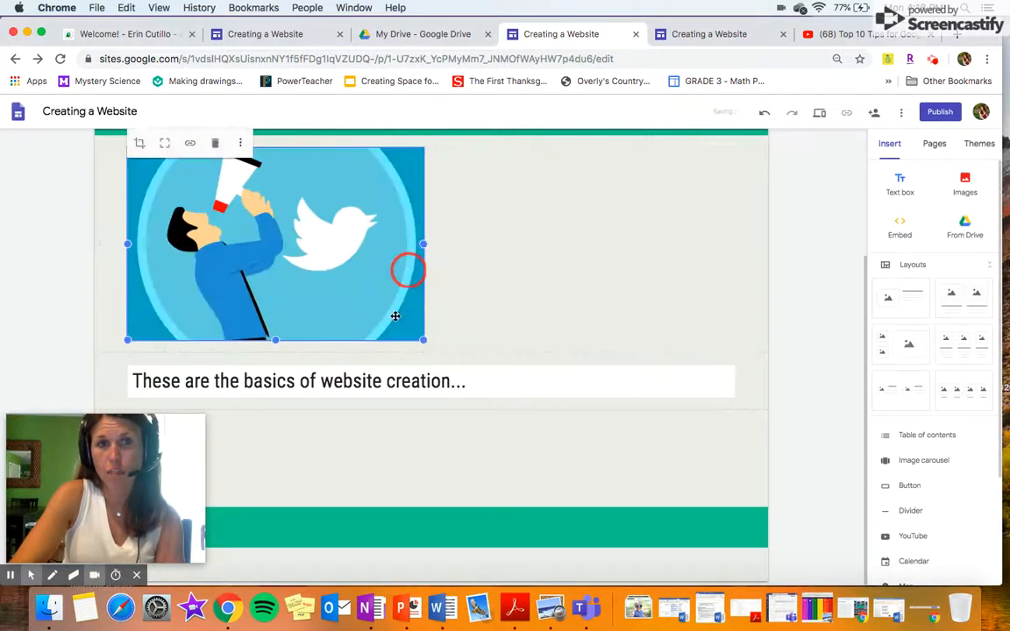
Crop the megaphone clipart, adjusting its zoom and shifting the picture down in the frame.
click(139, 143)
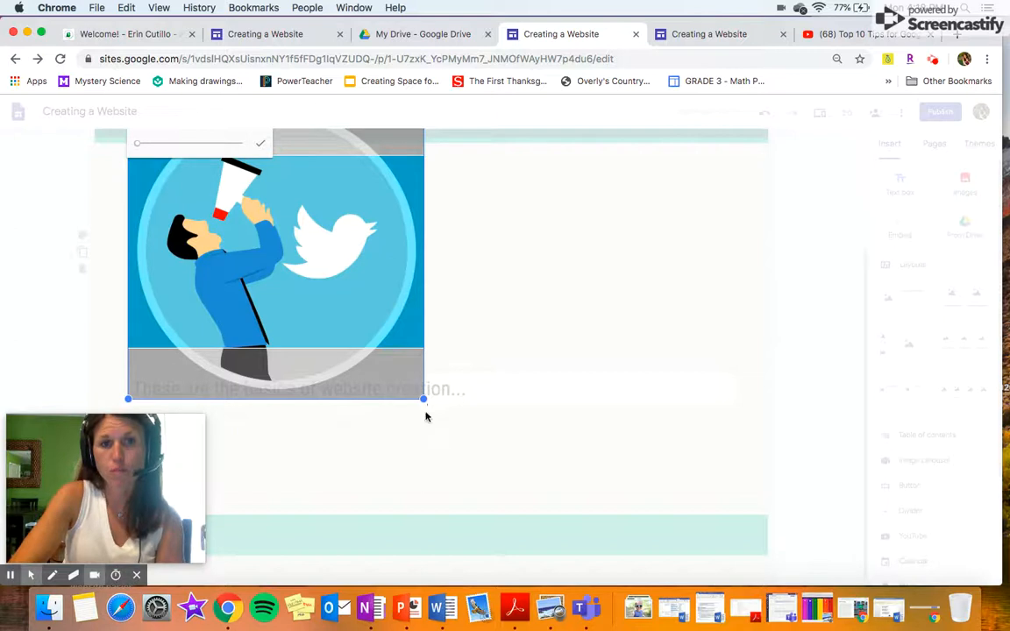
drag(422, 399, 347, 326)
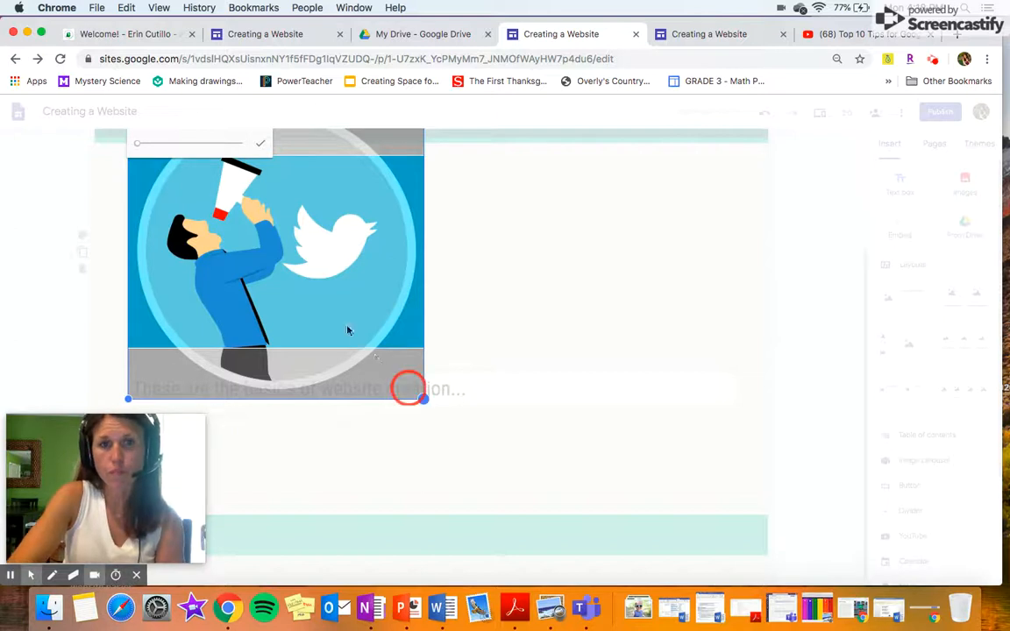
drag(172, 144, 109, 145)
click(260, 143)
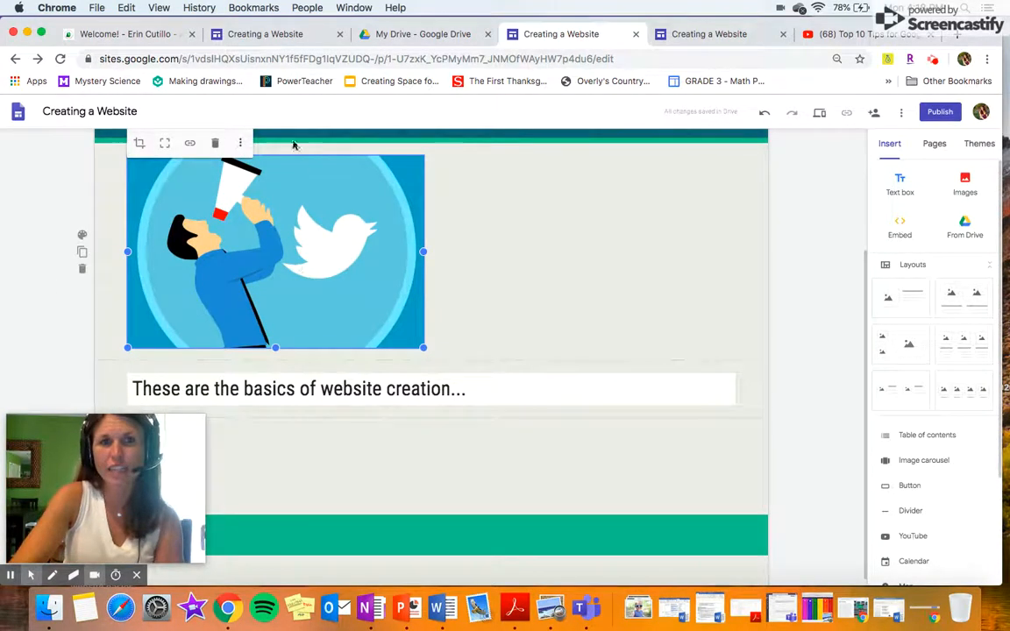
double_click(192, 182)
drag(248, 214, 254, 292)
click(260, 142)
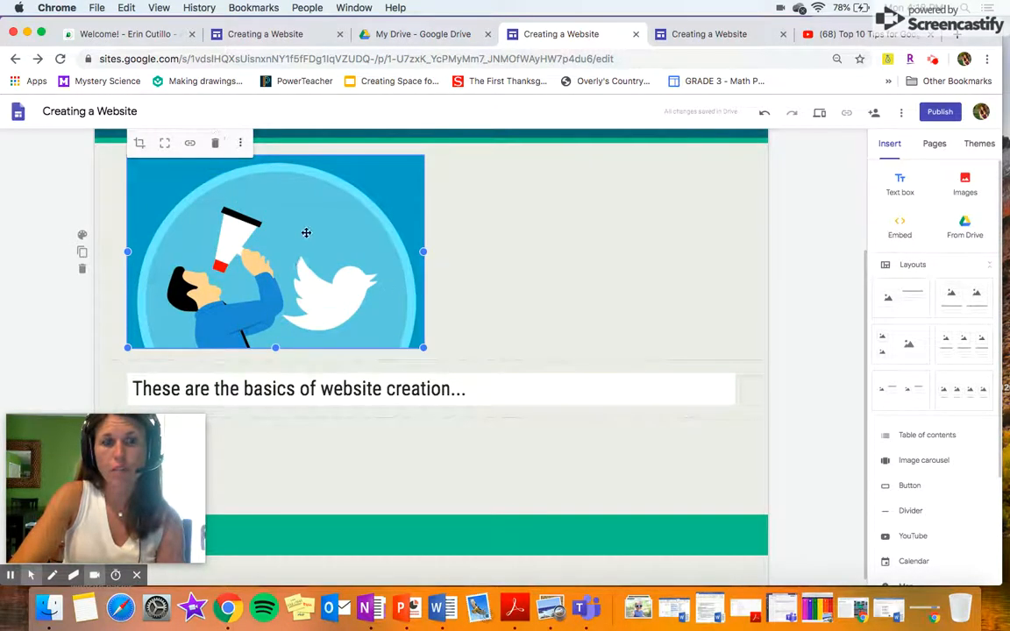
Move the image toward the centre and narrow the intro text box beside it.
drag(313, 244, 467, 250)
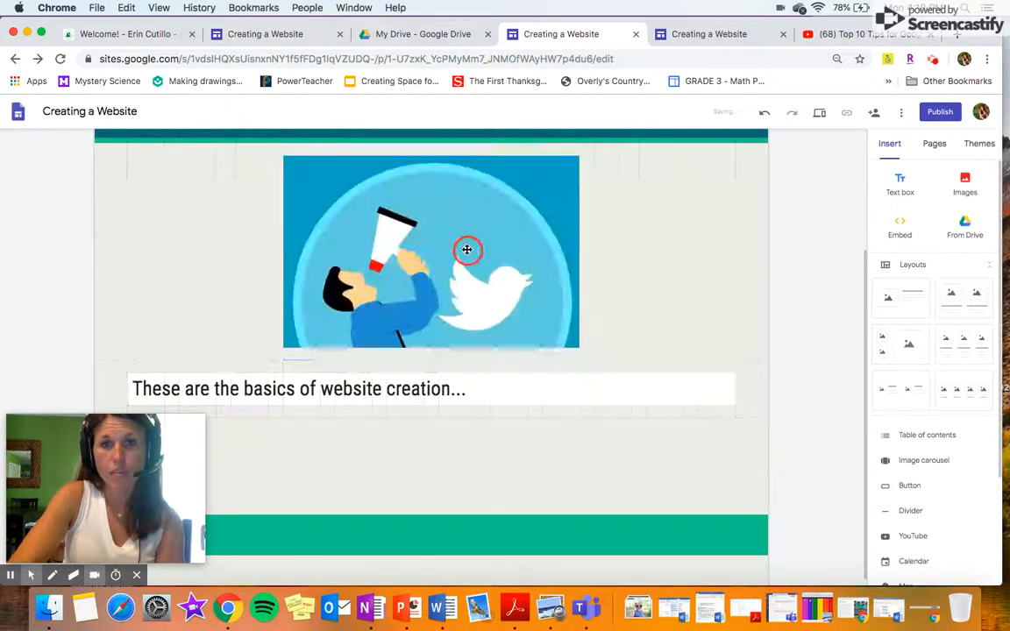
click(450, 388)
drag(737, 394, 675, 250)
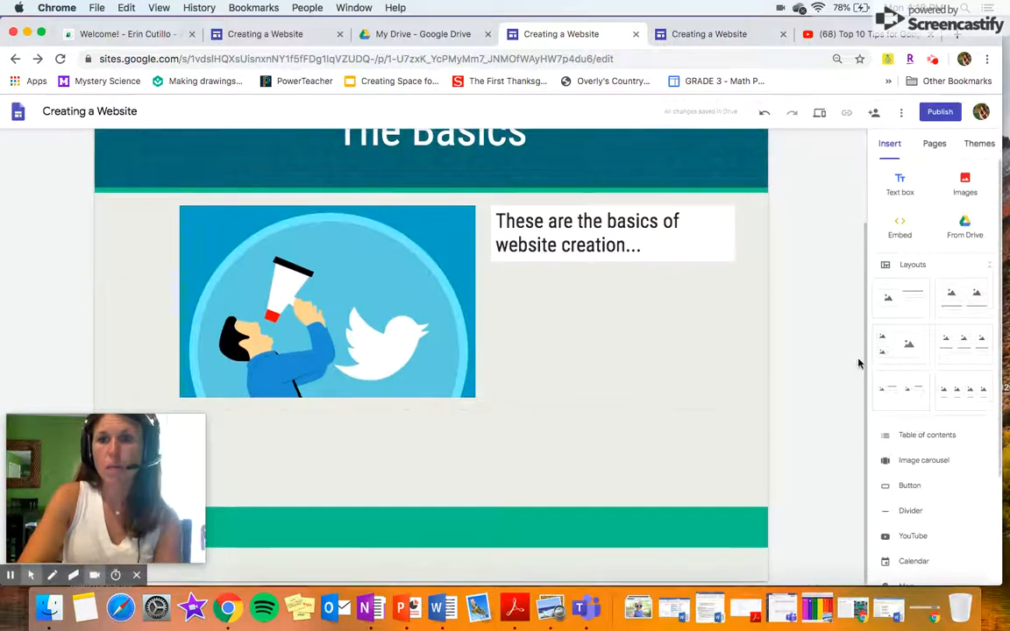
Search YouTube for "tips for google sites" and embed "Enhancing Google Sites With Google Forms & Tips and Tricks".
scroll(925, 484, down, 3)
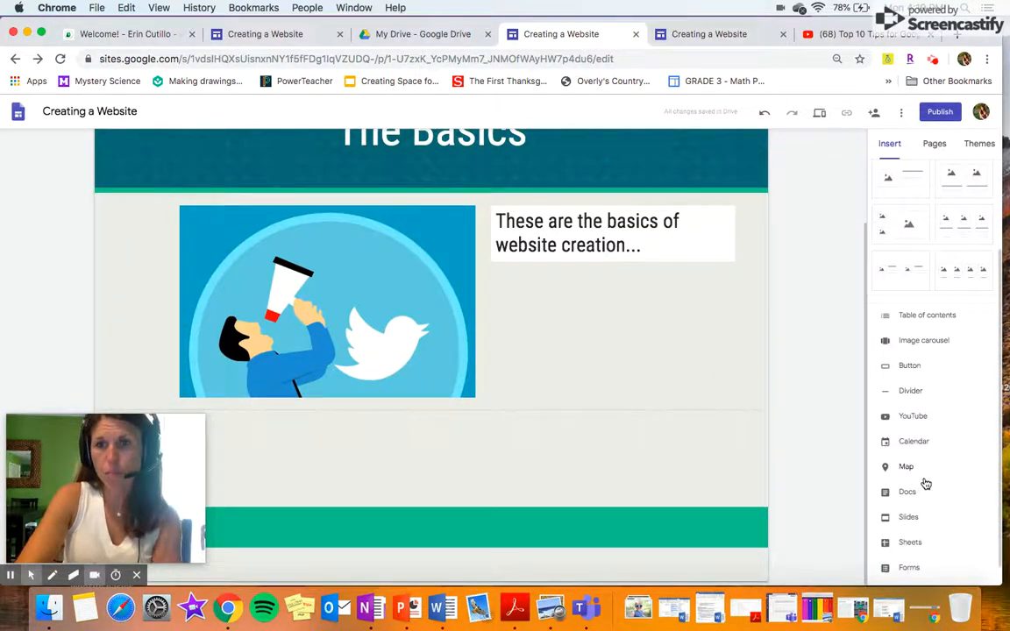
click(913, 417)
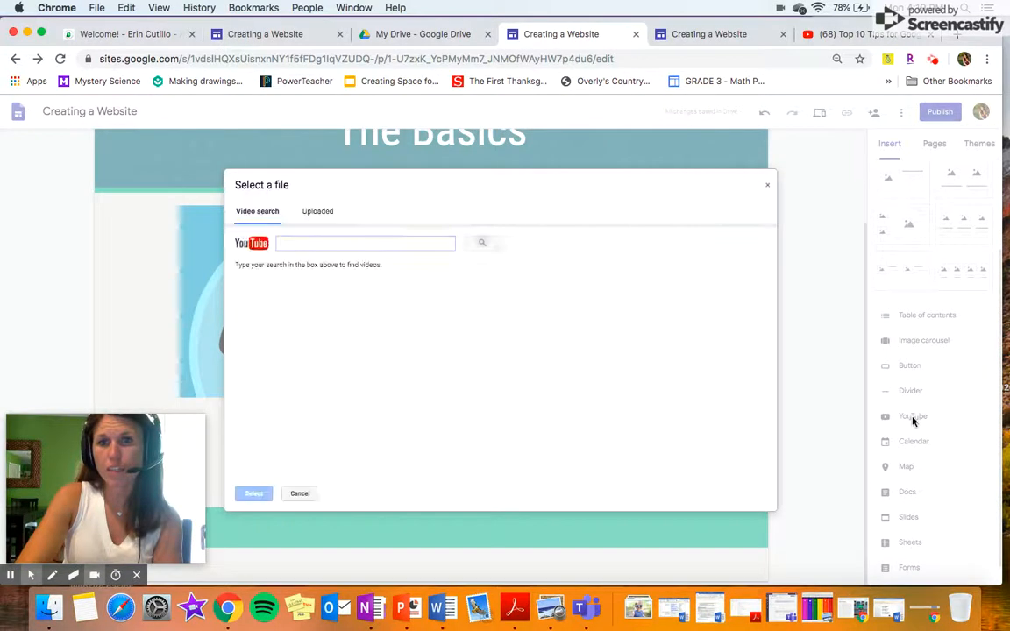
click(306, 243)
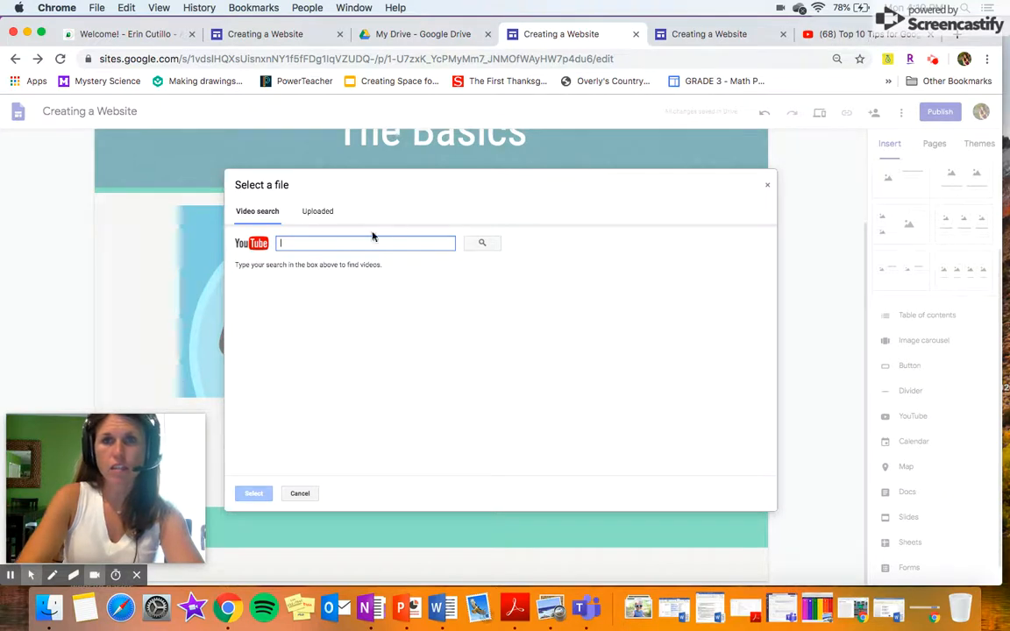
text(tips for google sites)
key(Return)
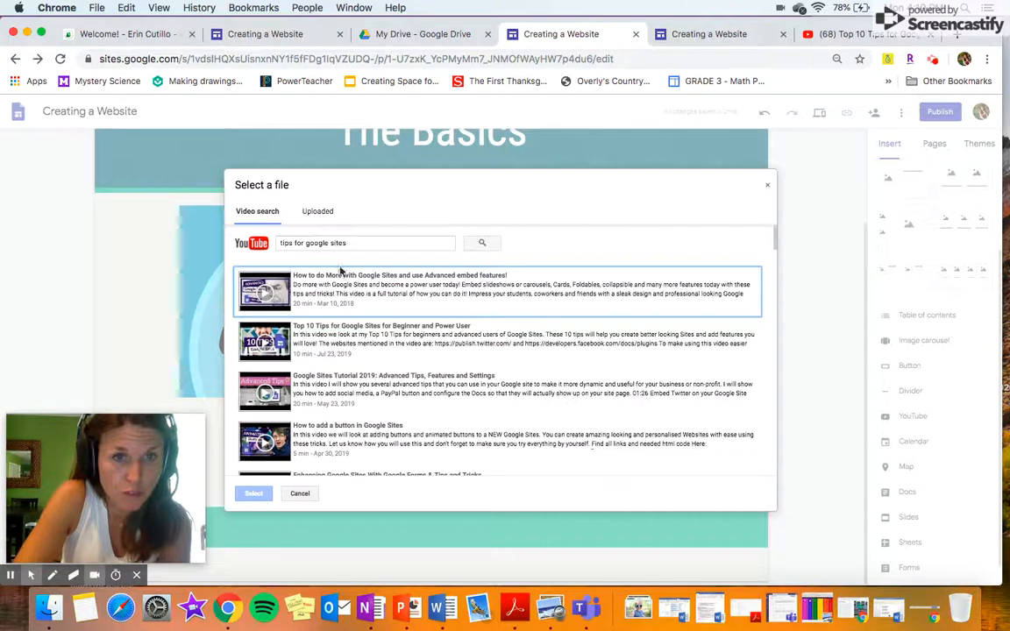
scroll(394, 415, down, 3)
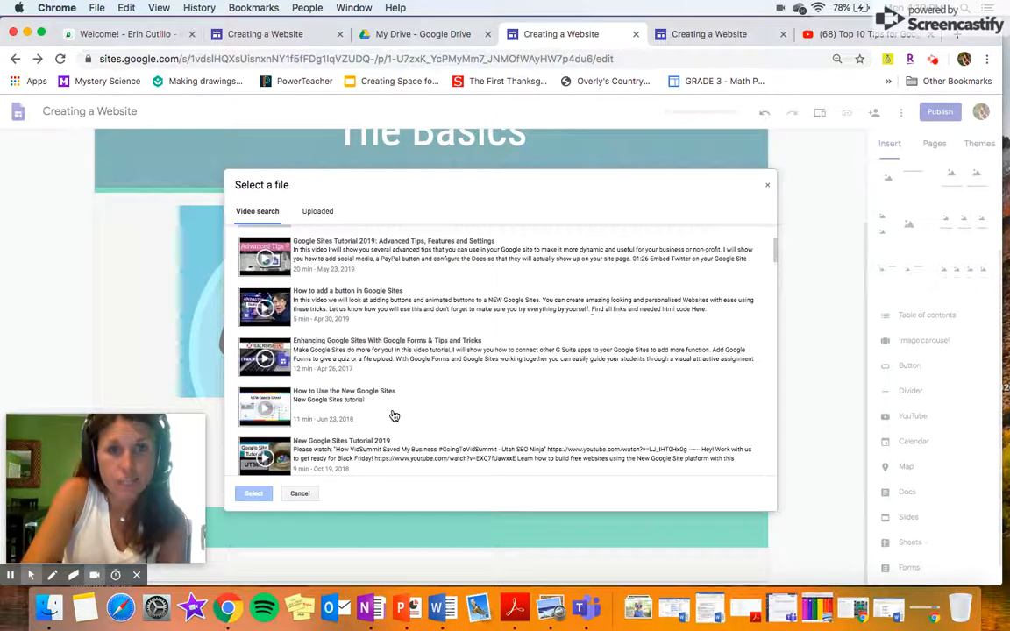
click(394, 351)
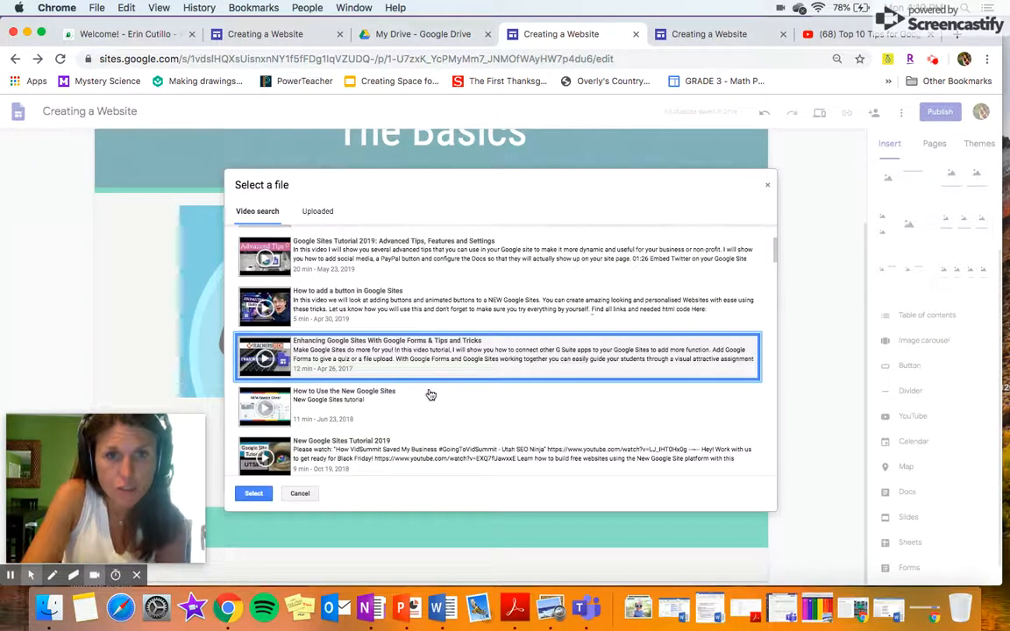
click(252, 493)
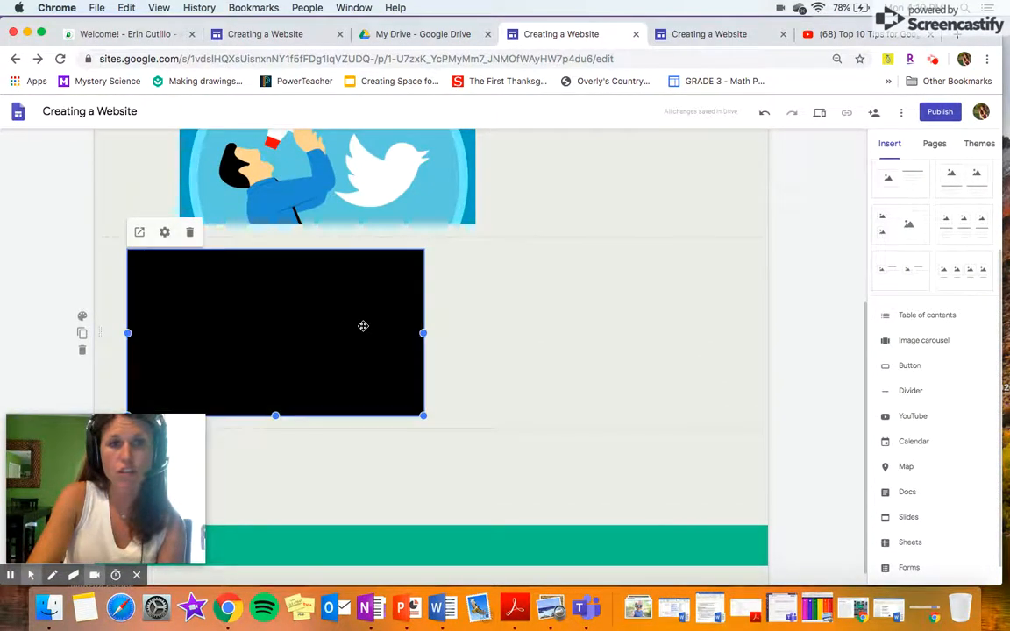
click(493, 354)
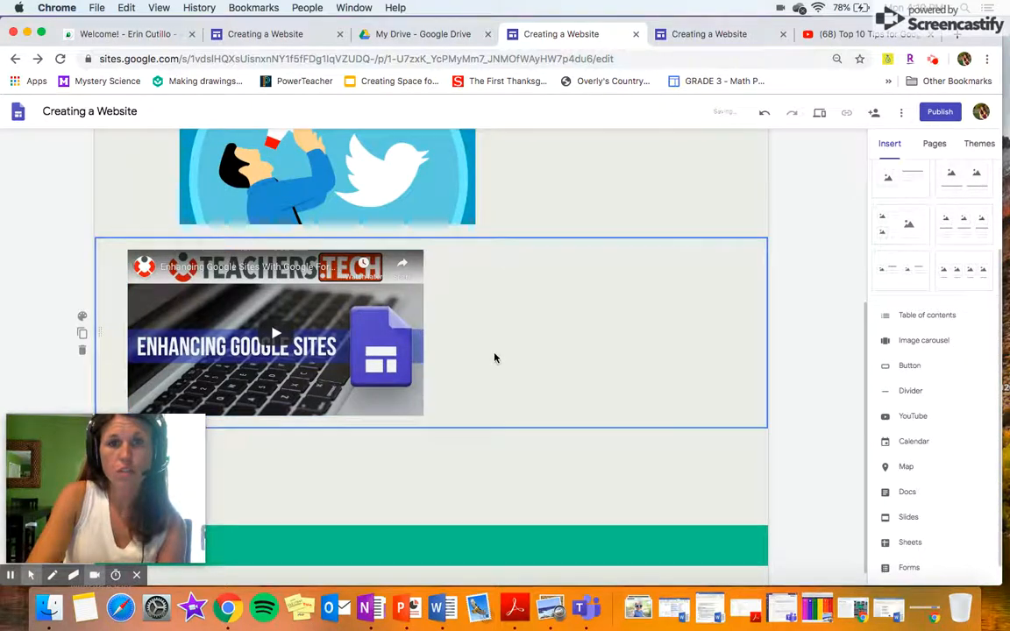
scroll(946, 241, up, 3)
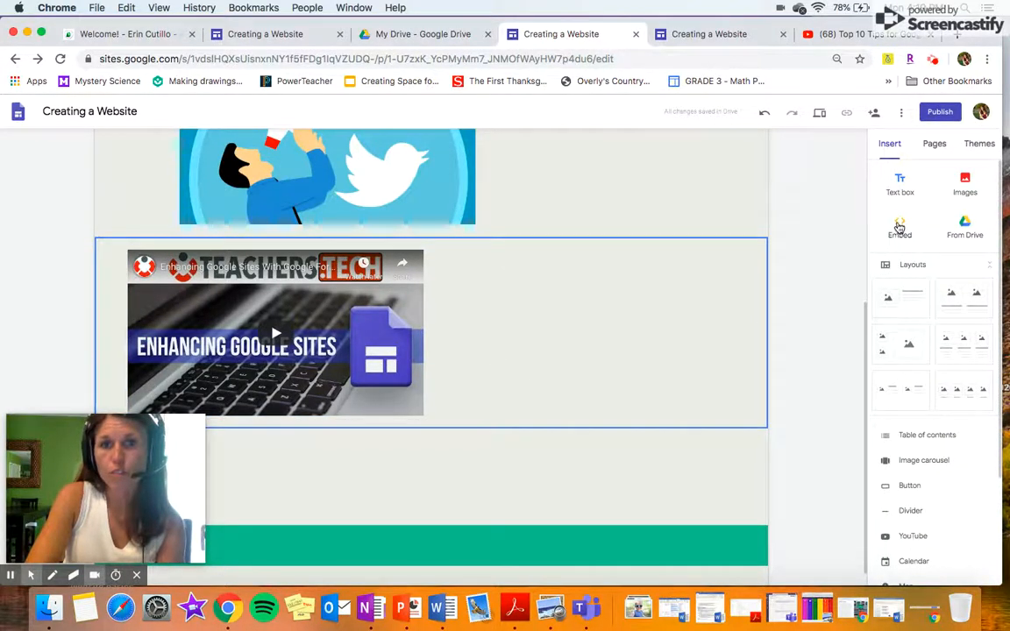